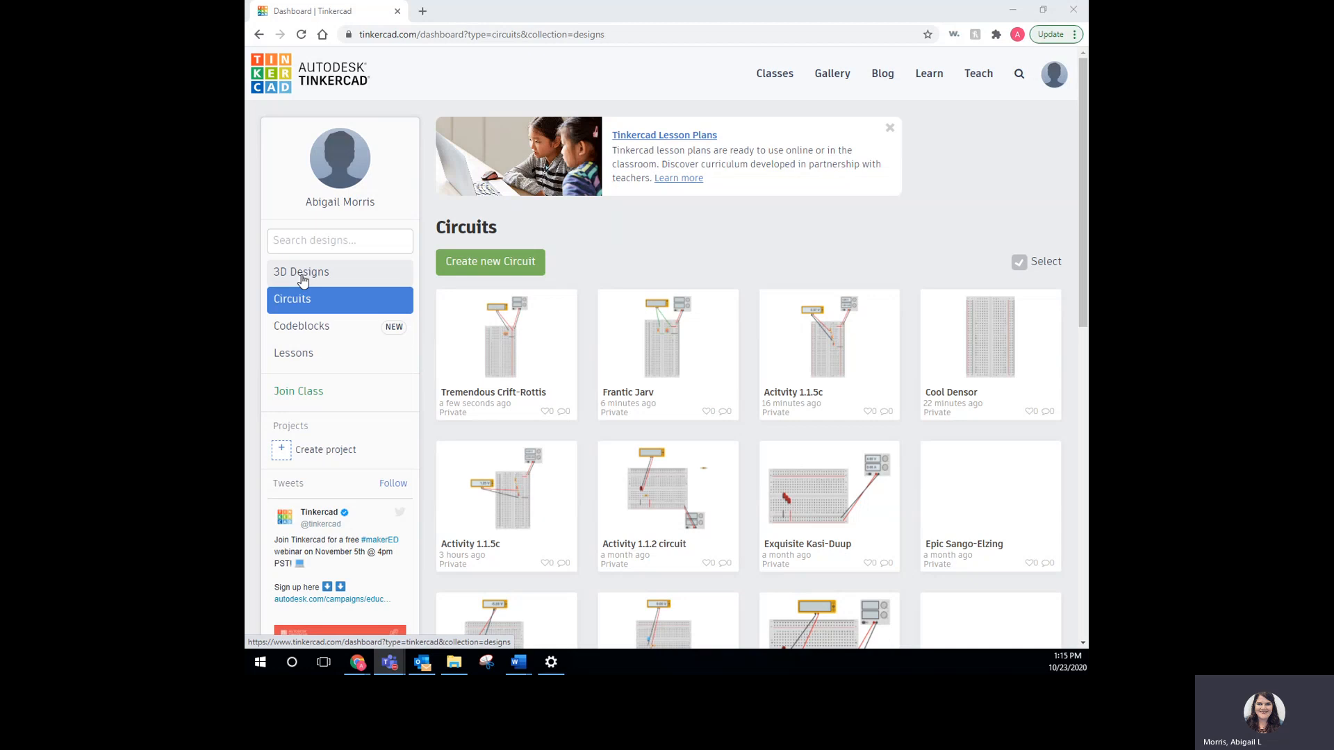
# Create a new circuit and place a small breadboard in the middle of the workplane.
pyautogui.click(474, 271)
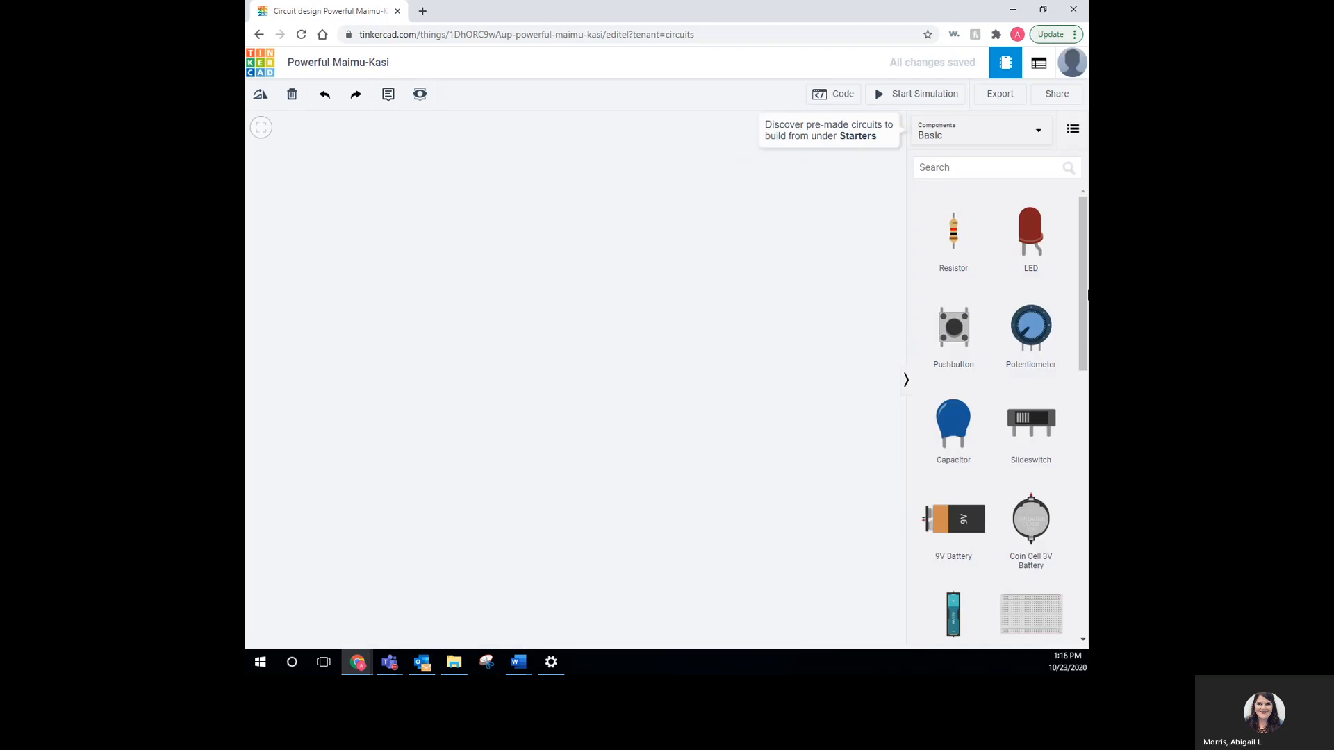
pyautogui.scroll(-2, 1056, 326)
pyautogui.moveTo(1043, 489); pyautogui.dragTo(545, 348)
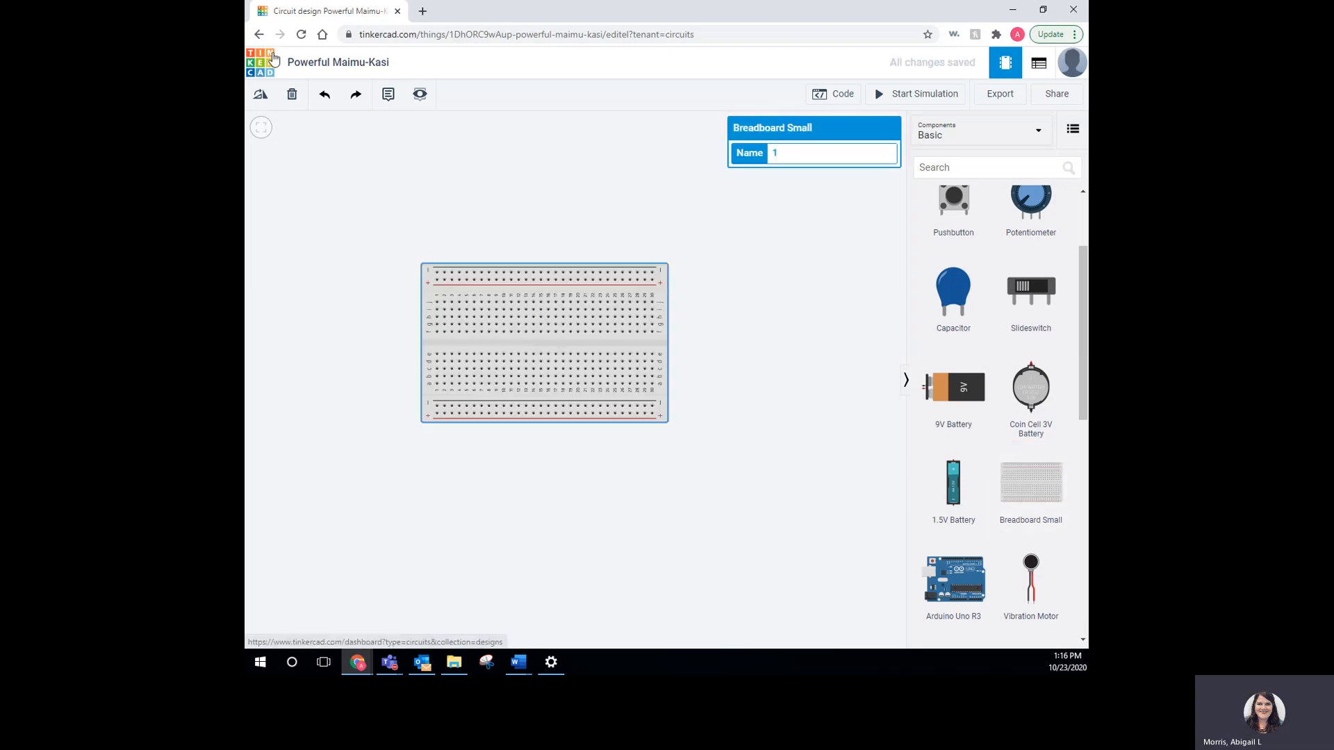
# Rotate the breadboard 90° clockwise so that it stands upright.
pyautogui.click(261, 100)
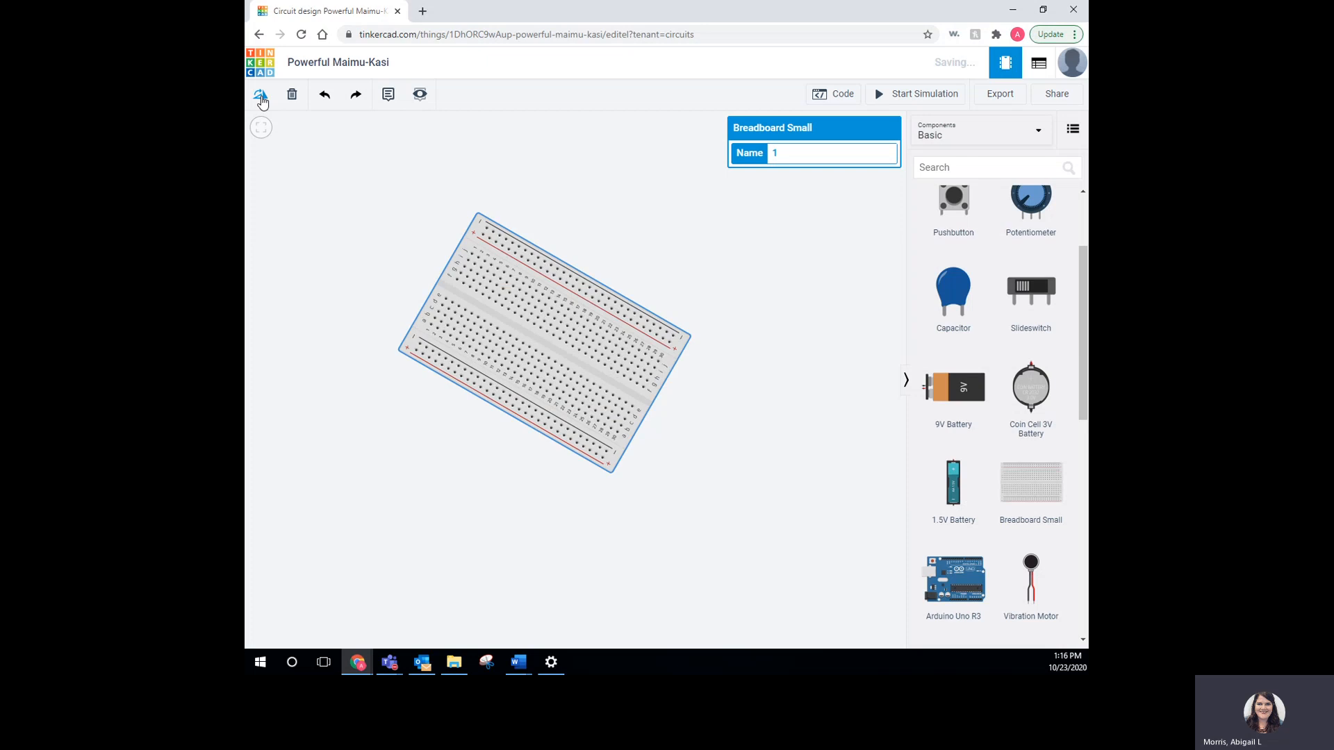
pyautogui.click(261, 99)
pyautogui.click(261, 99)
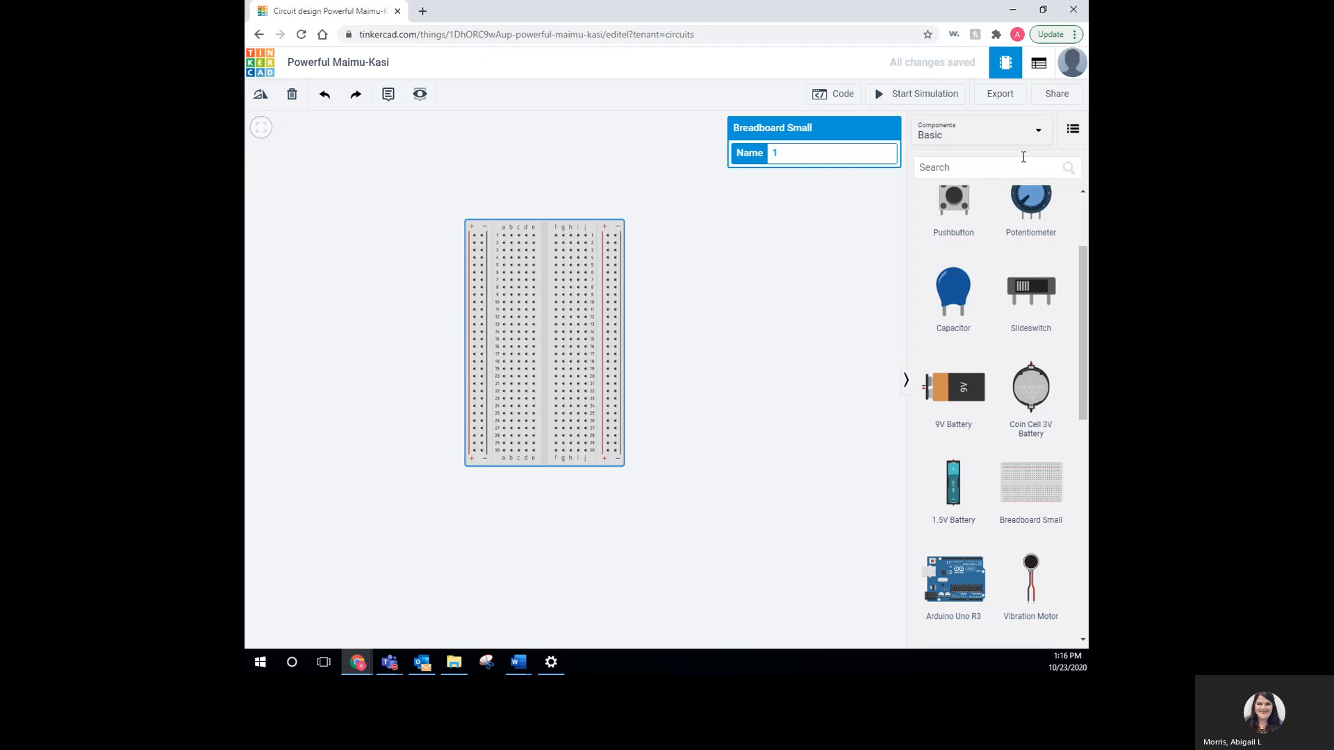
# Search the components for "power" and place a Power Supply above the breadboard's upper-right corner.
pyautogui.scroll(-8, 1057, 526)
pyautogui.scroll(6, 1057, 527)
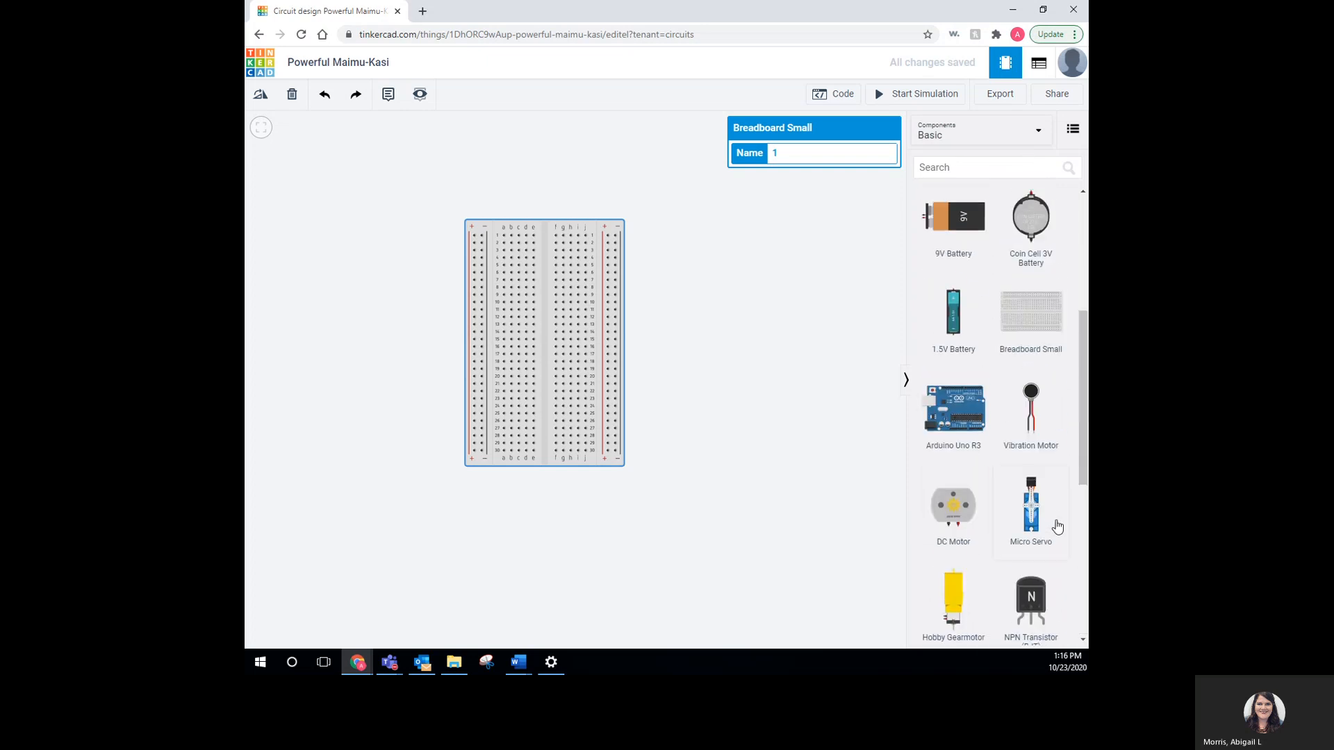
pyautogui.scroll(3, 1057, 527)
pyautogui.click(942, 168)
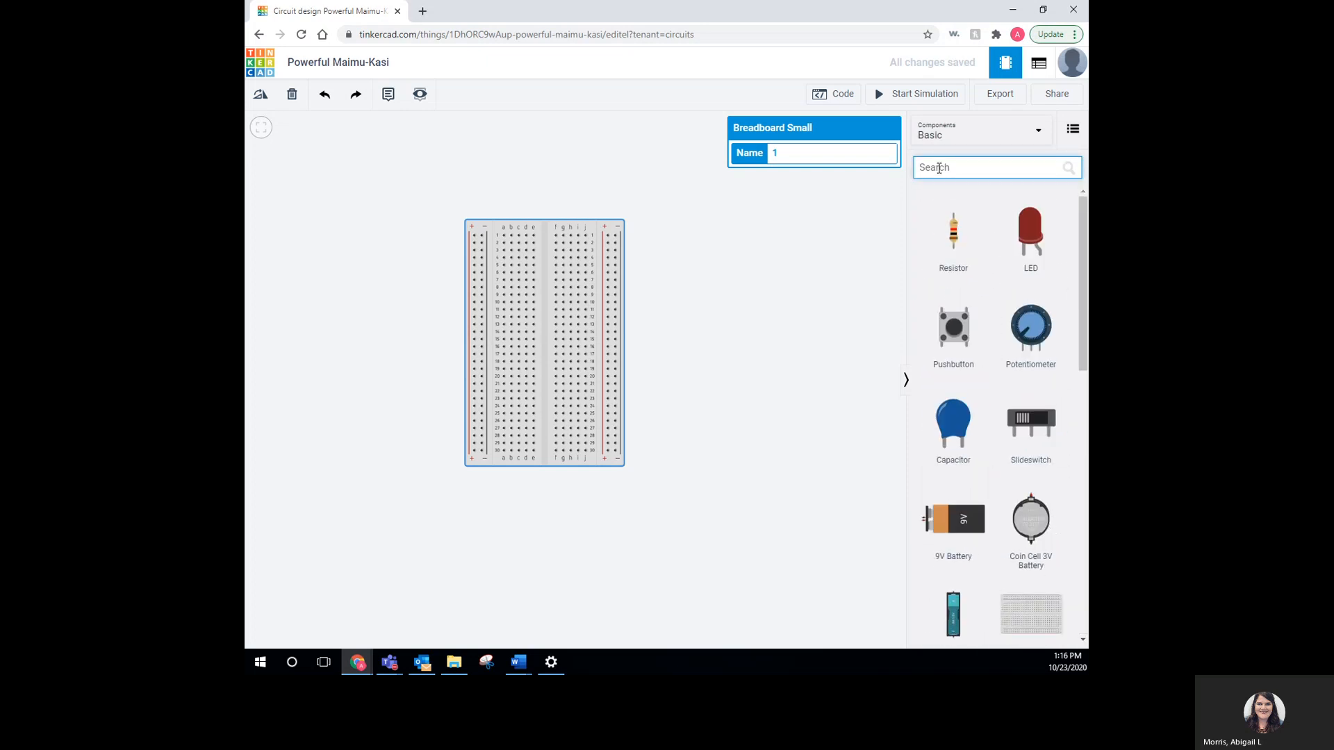
pyautogui.write('power')
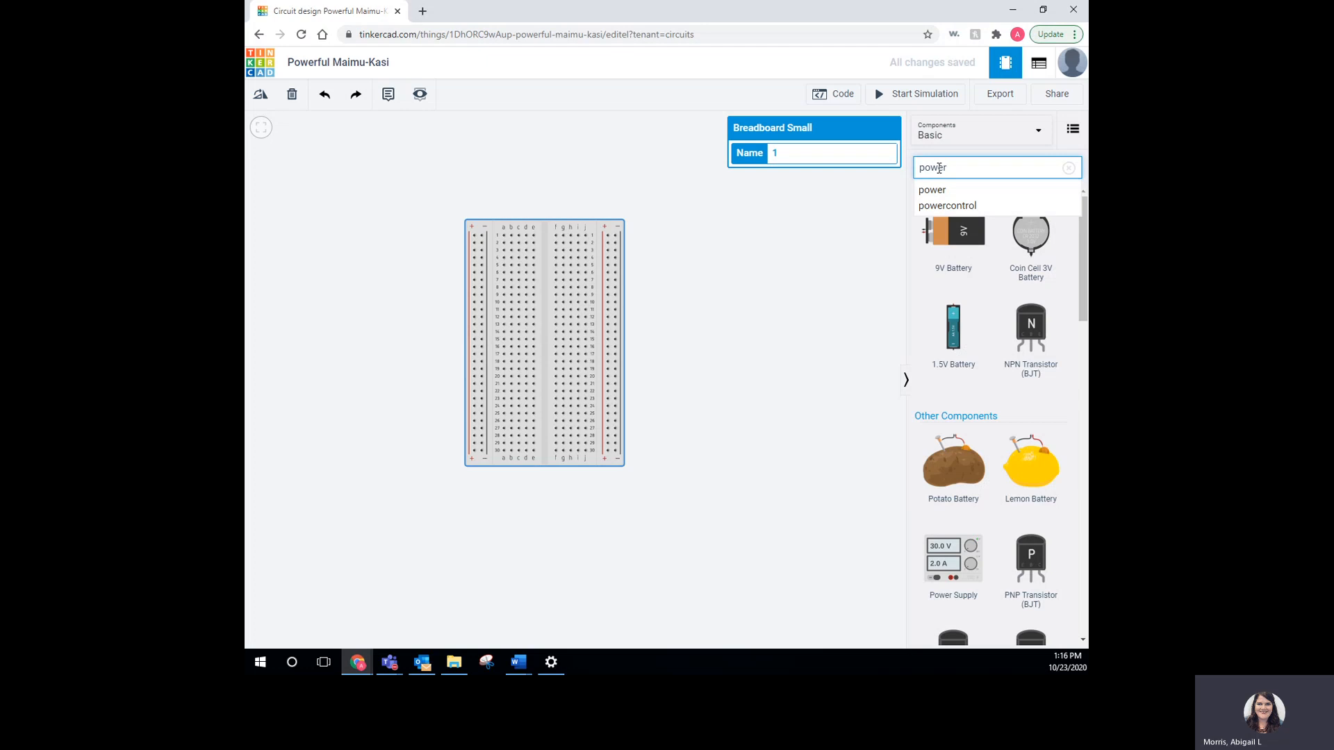
pyautogui.press('Return')
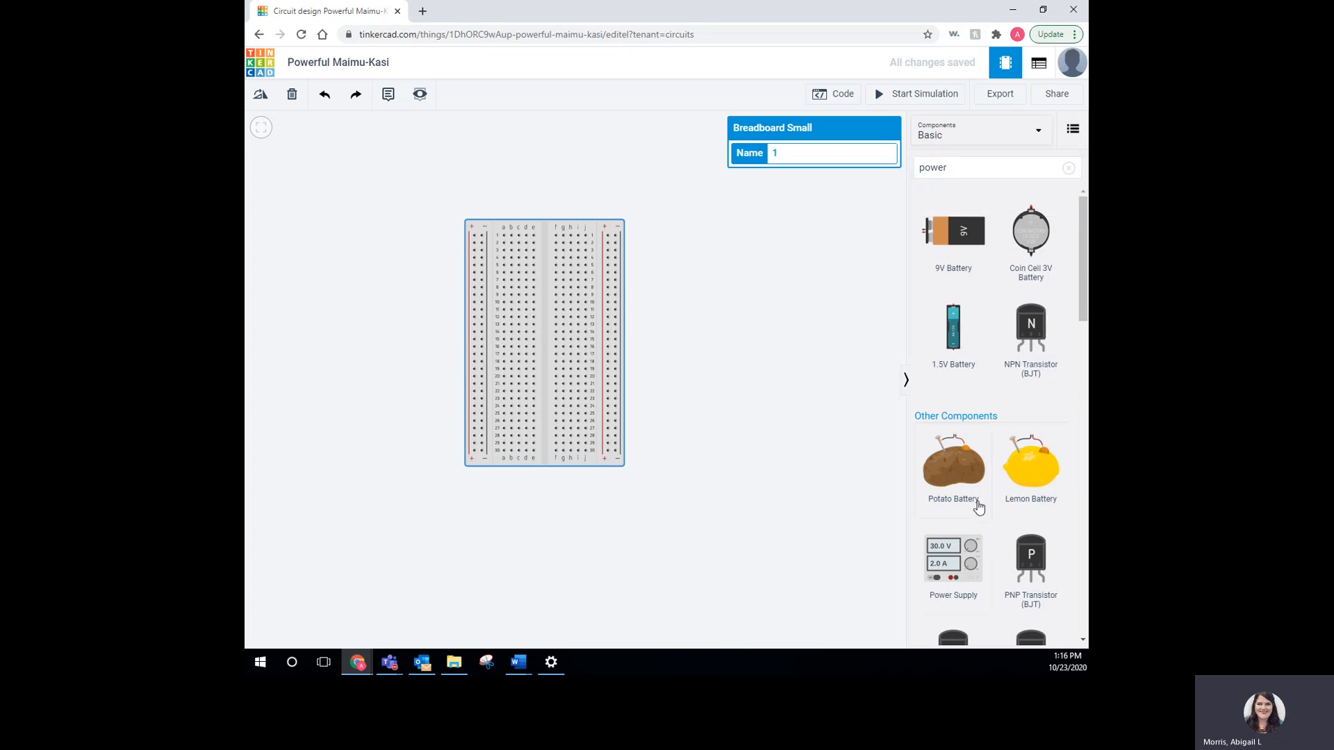
pyautogui.moveTo(958, 564); pyautogui.dragTo(635, 168)
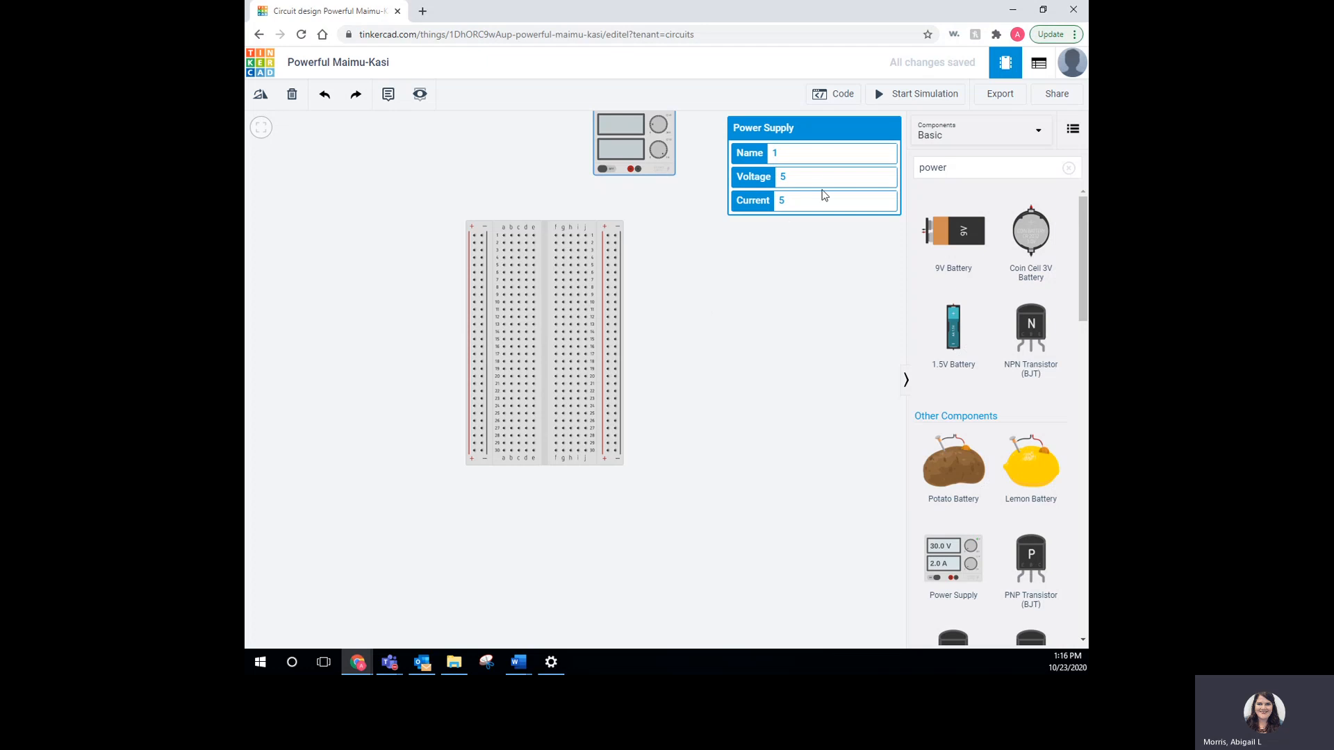
# Set the power supply's voltage to 12.
pyautogui.moveTo(790, 179); pyautogui.dragTo(777, 179)
pyautogui.write('12')
pyautogui.click(773, 280)
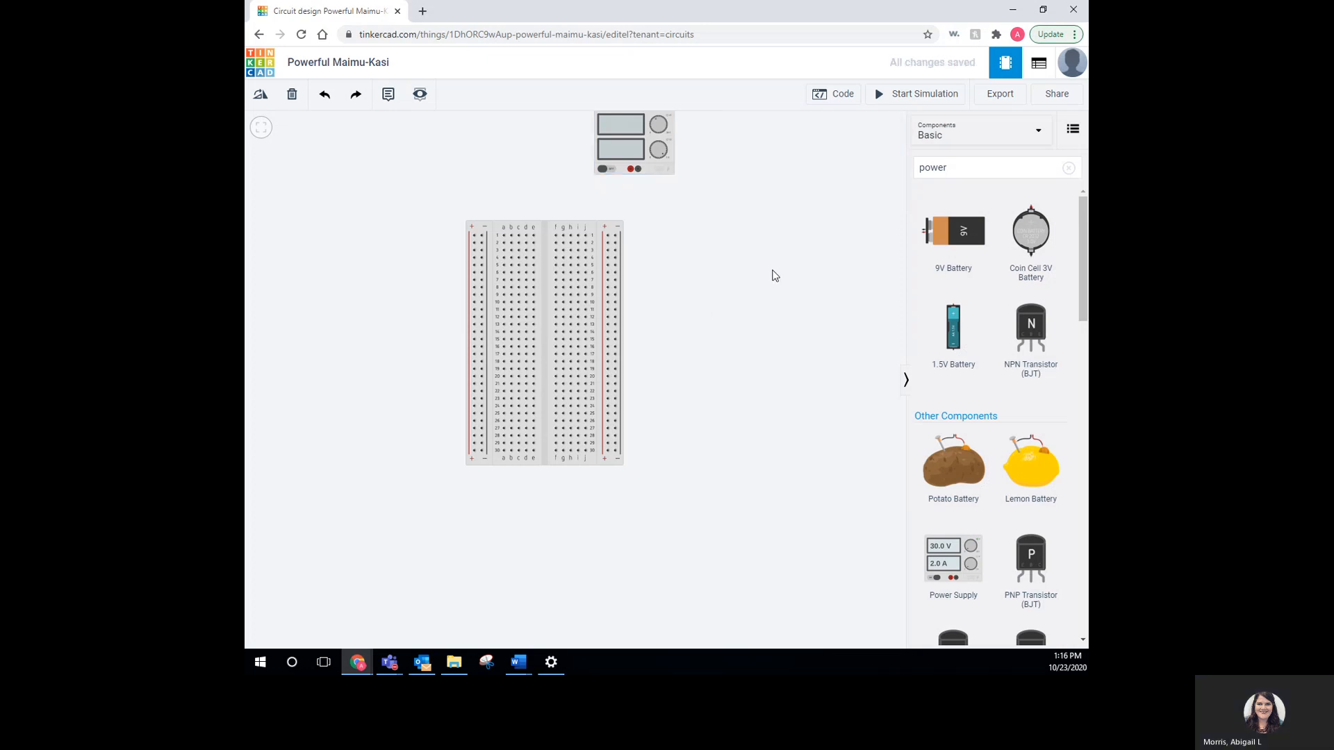
# Wire the power supply's negative terminal to row 1 of the breadboard's right-hand negative rail and colour the wire black.
pyautogui.click(638, 169)
pyautogui.click(615, 235)
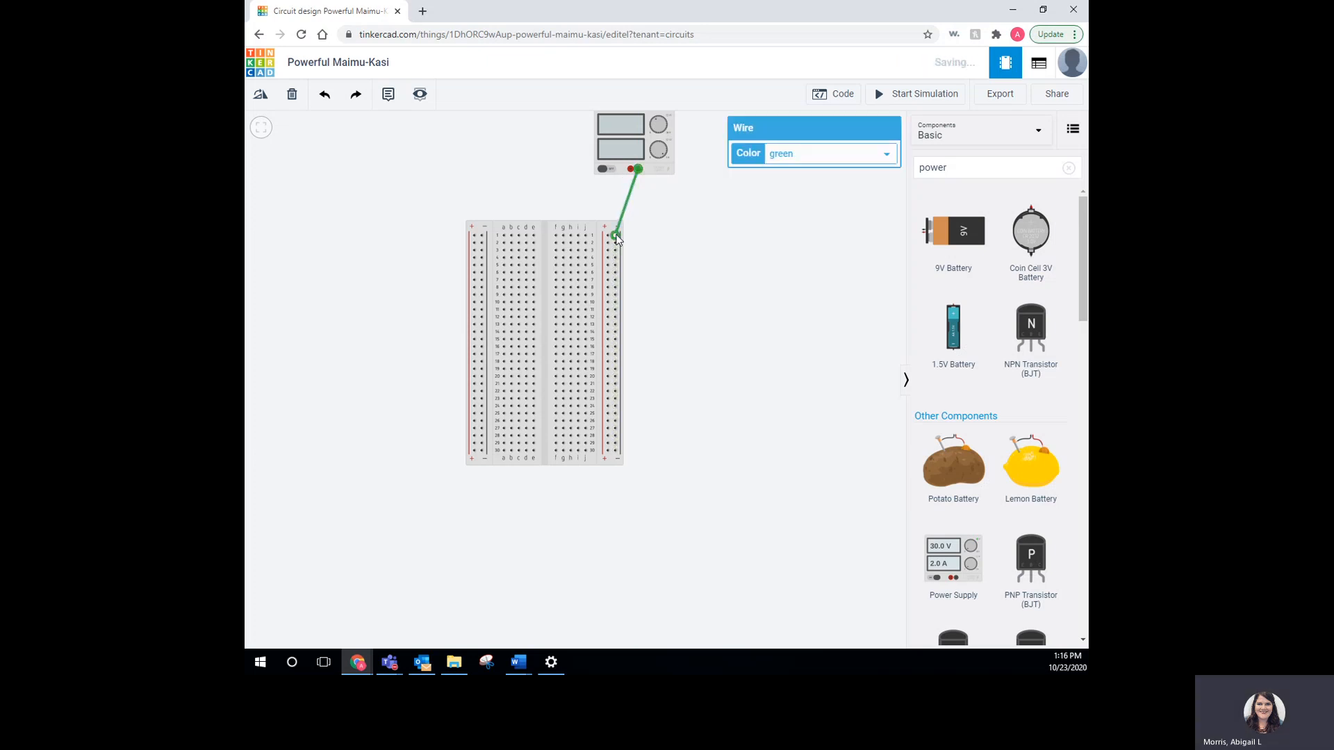
pyautogui.click(860, 158)
pyautogui.click(856, 169)
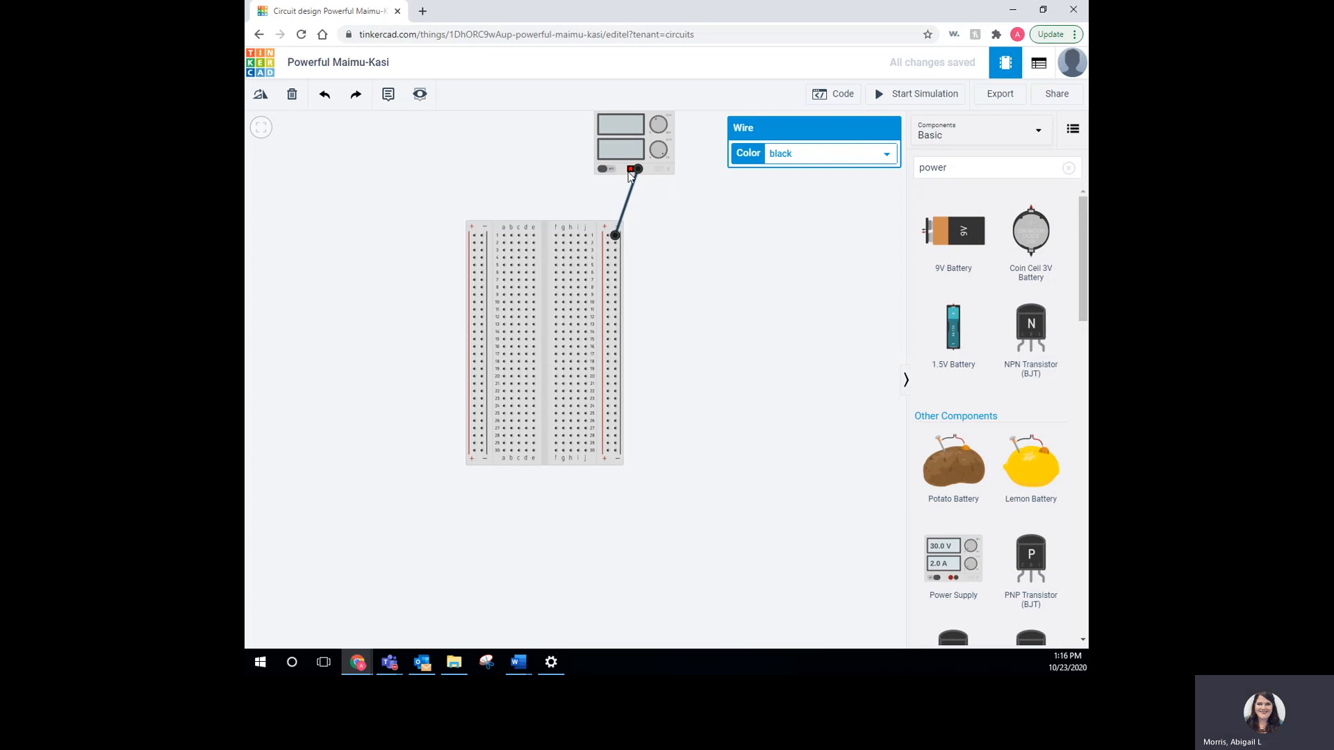
# Wire the power supply's positive terminal to row 1 of the breadboard's right-hand positive rail and colour the wire red.
pyautogui.click(630, 170)
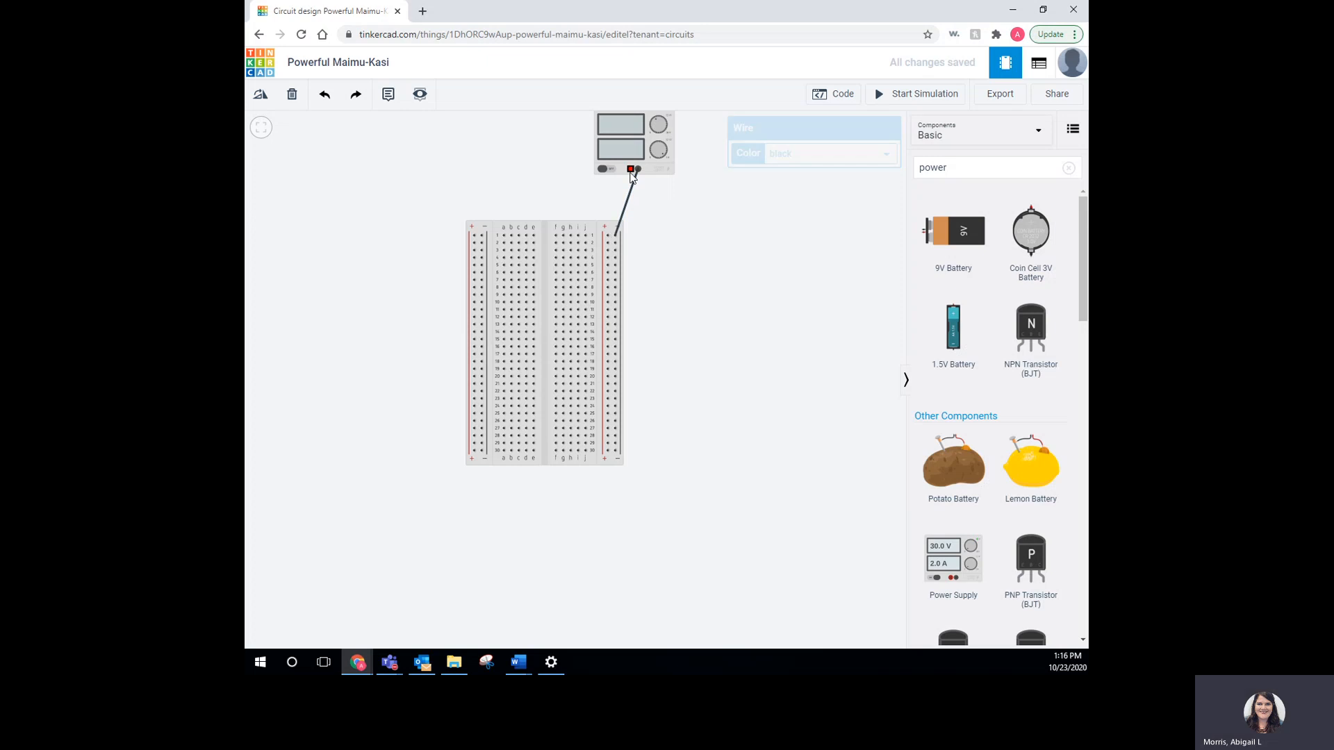
pyautogui.click(609, 237)
pyautogui.click(785, 156)
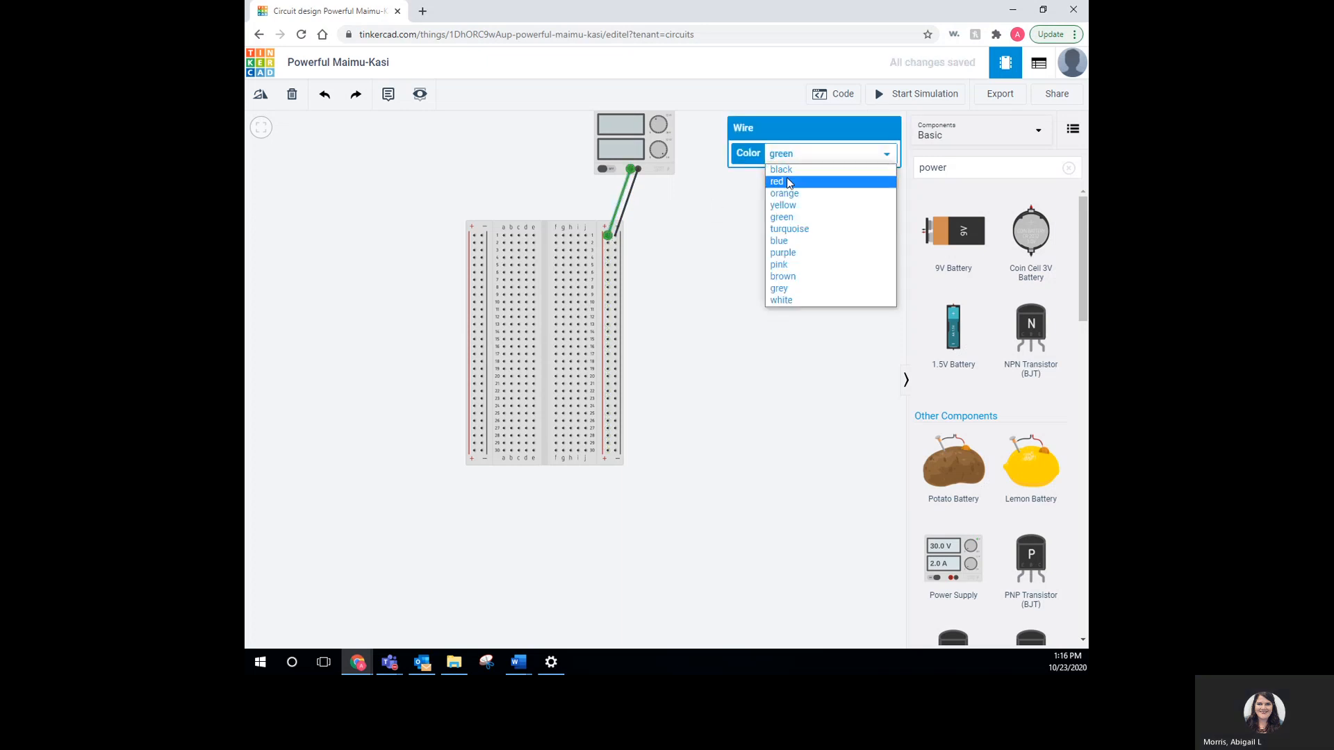
pyautogui.click(789, 183)
pyautogui.click(742, 233)
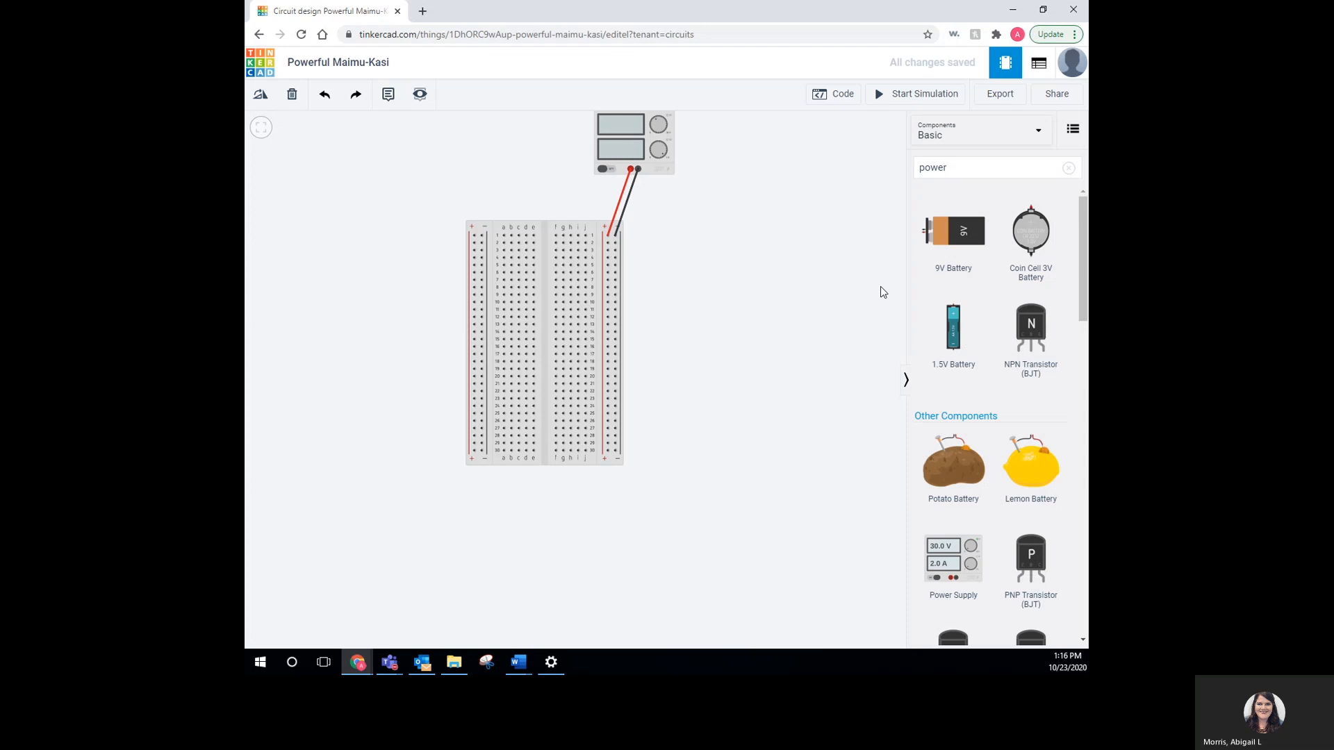
# Place three resistors side by side in breadboard columns i, h and g, each spanning rows 2 to 6.
pyautogui.click(1068, 168)
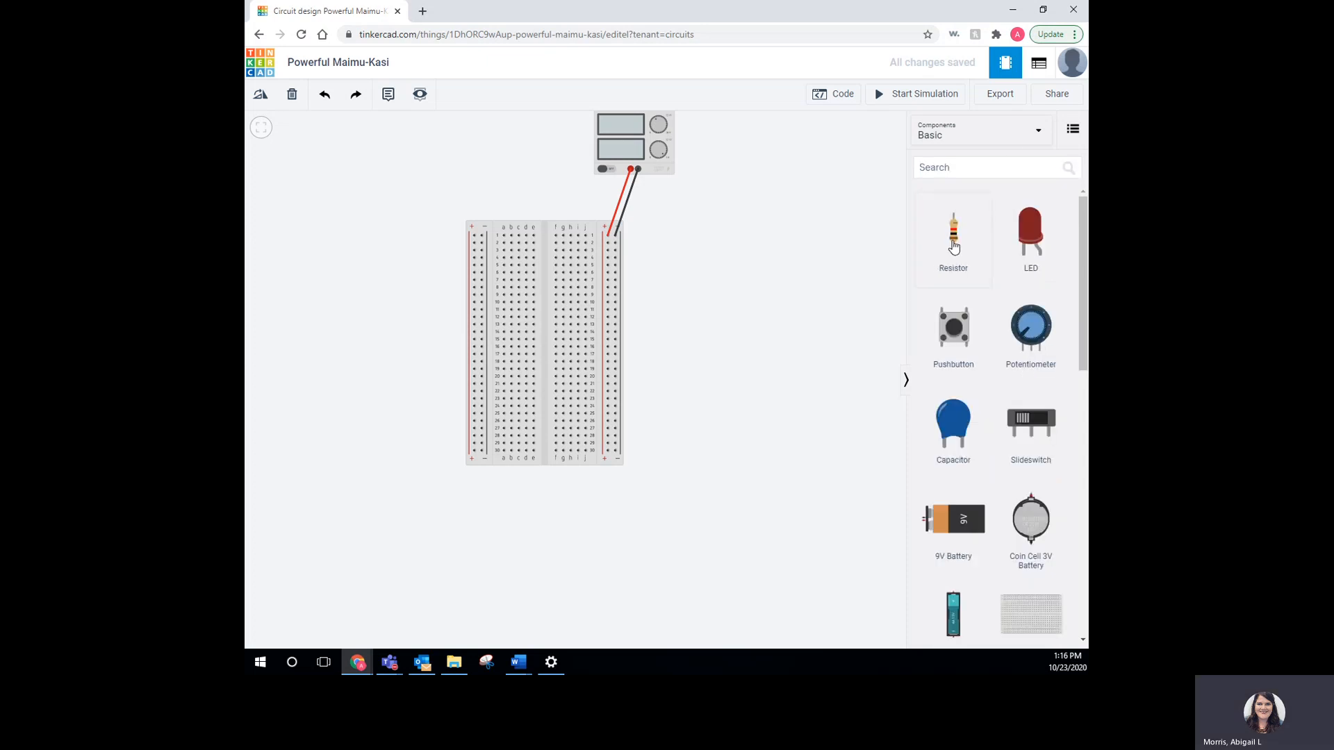
pyautogui.moveTo(953, 247); pyautogui.dragTo(579, 263)
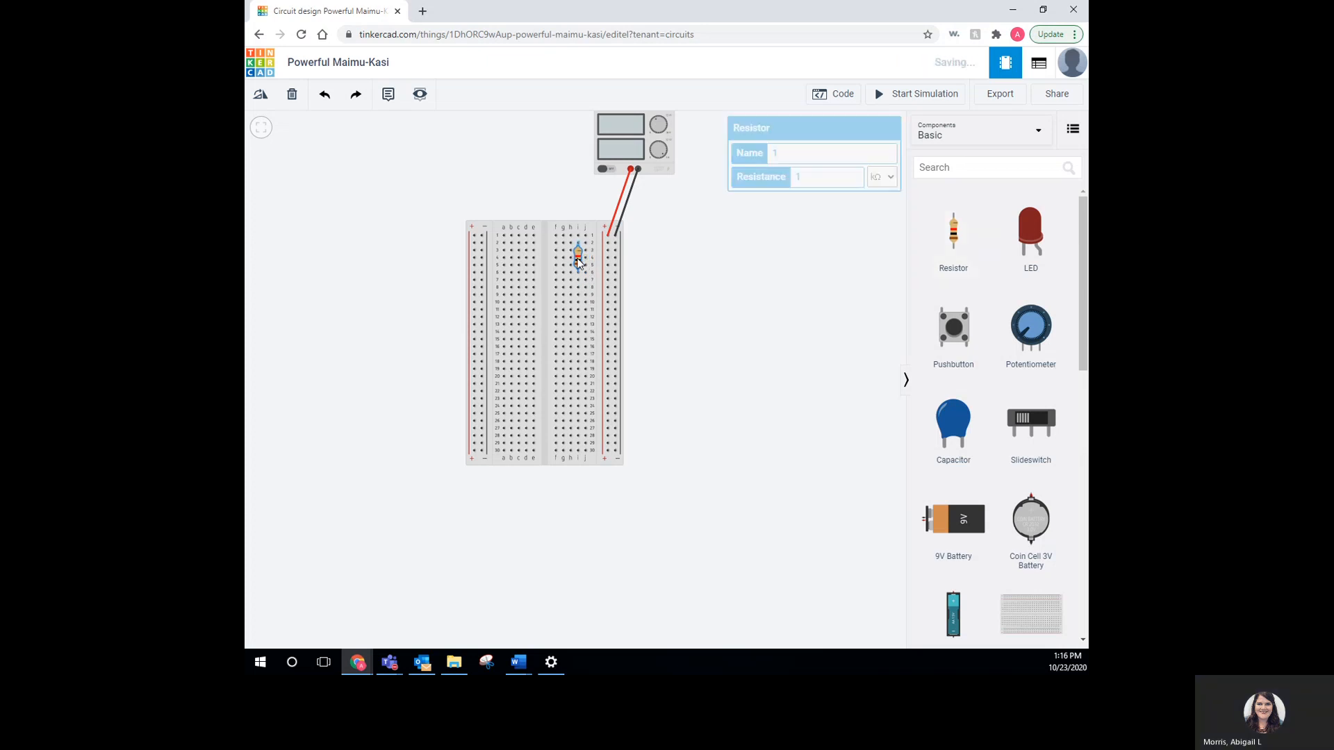
pyautogui.scroll(5, 579, 262)
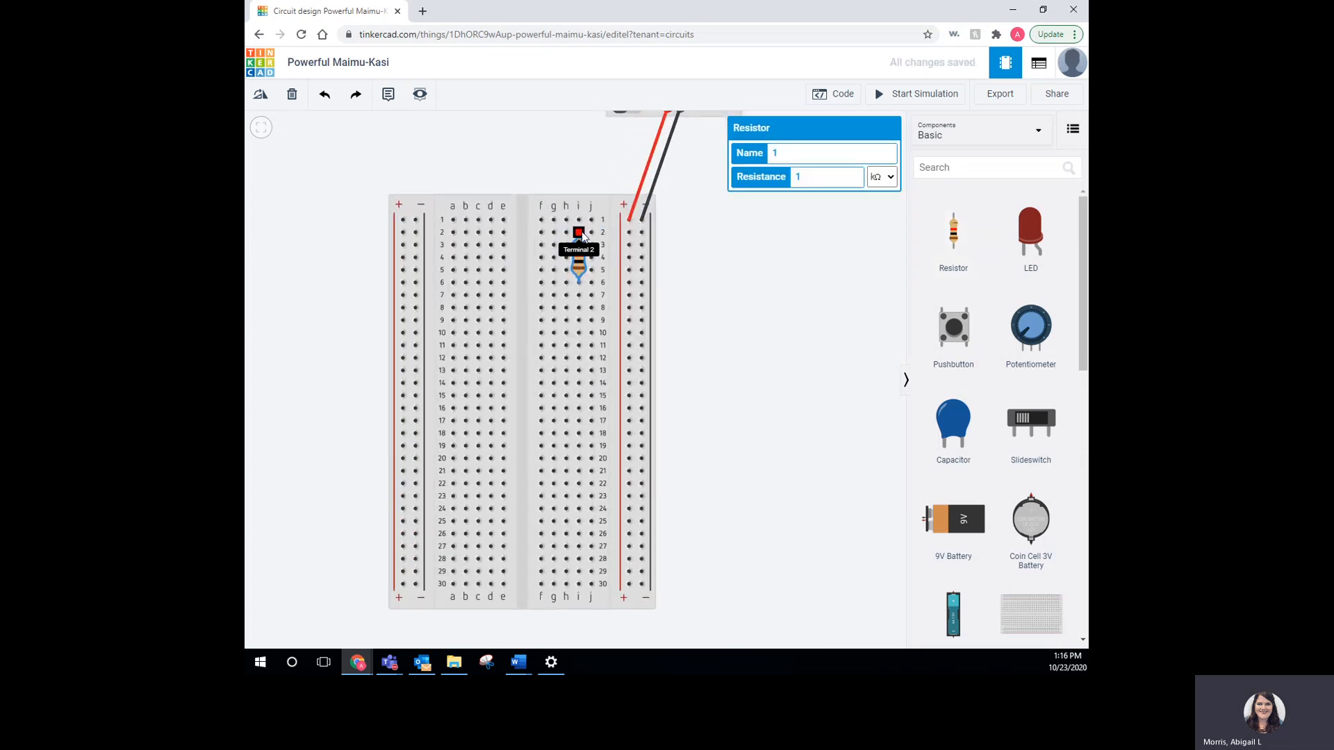
pyautogui.moveTo(948, 240); pyautogui.dragTo(567, 263)
pyautogui.moveTo(956, 243); pyautogui.dragTo(554, 266)
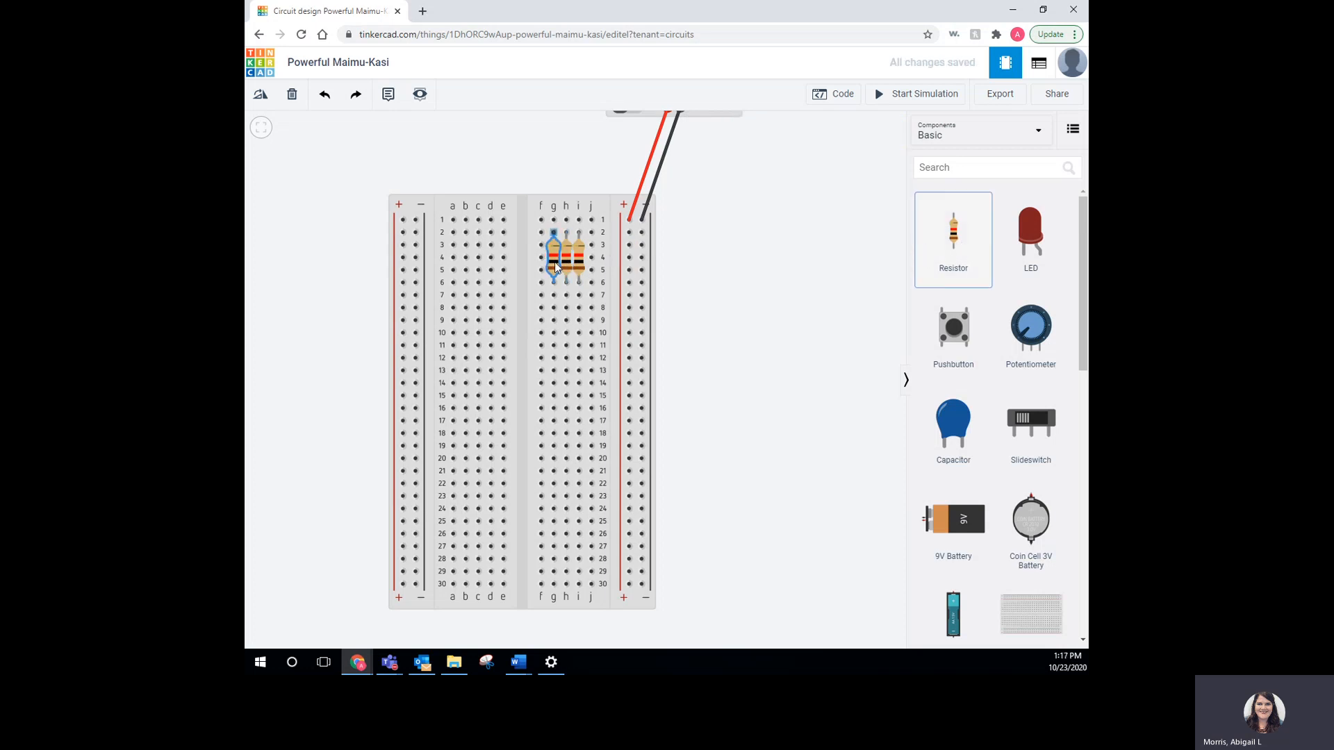
pyautogui.click(792, 298)
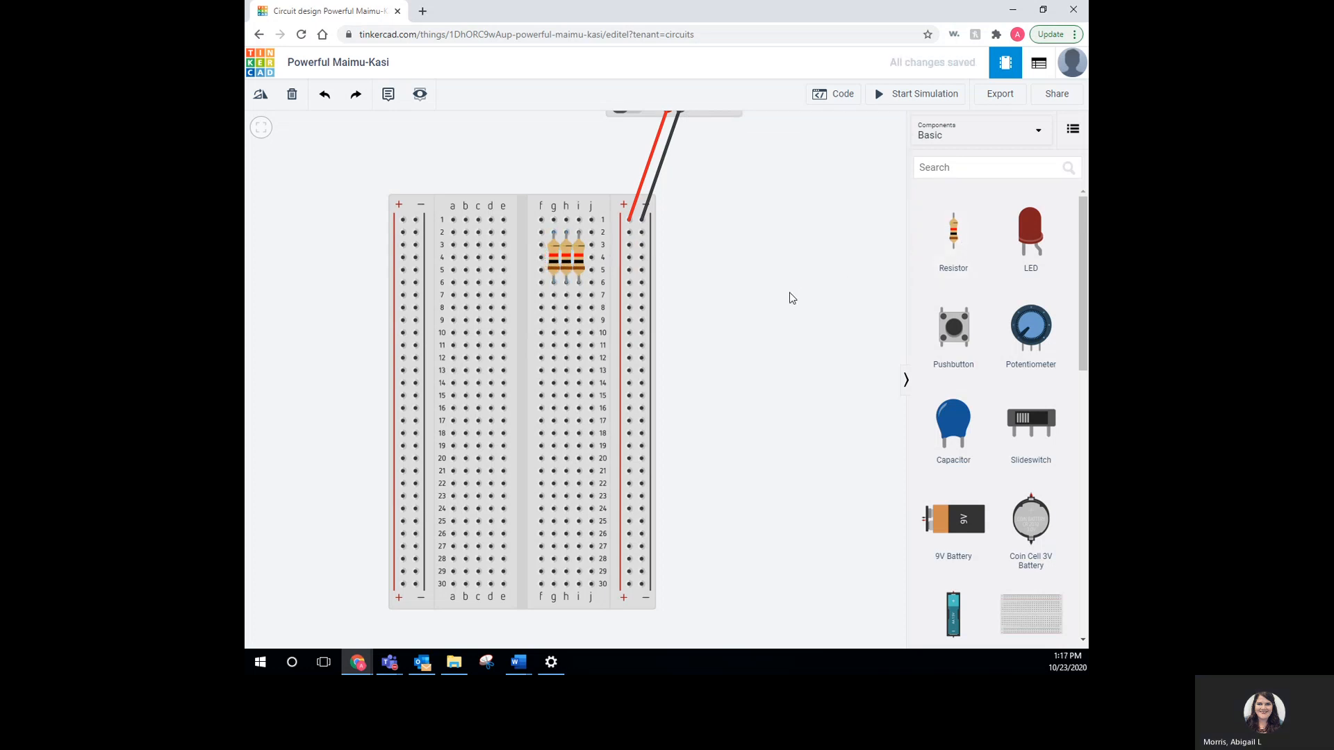
# Change the resistance value of the resistor in column i.
pyautogui.click(581, 266)
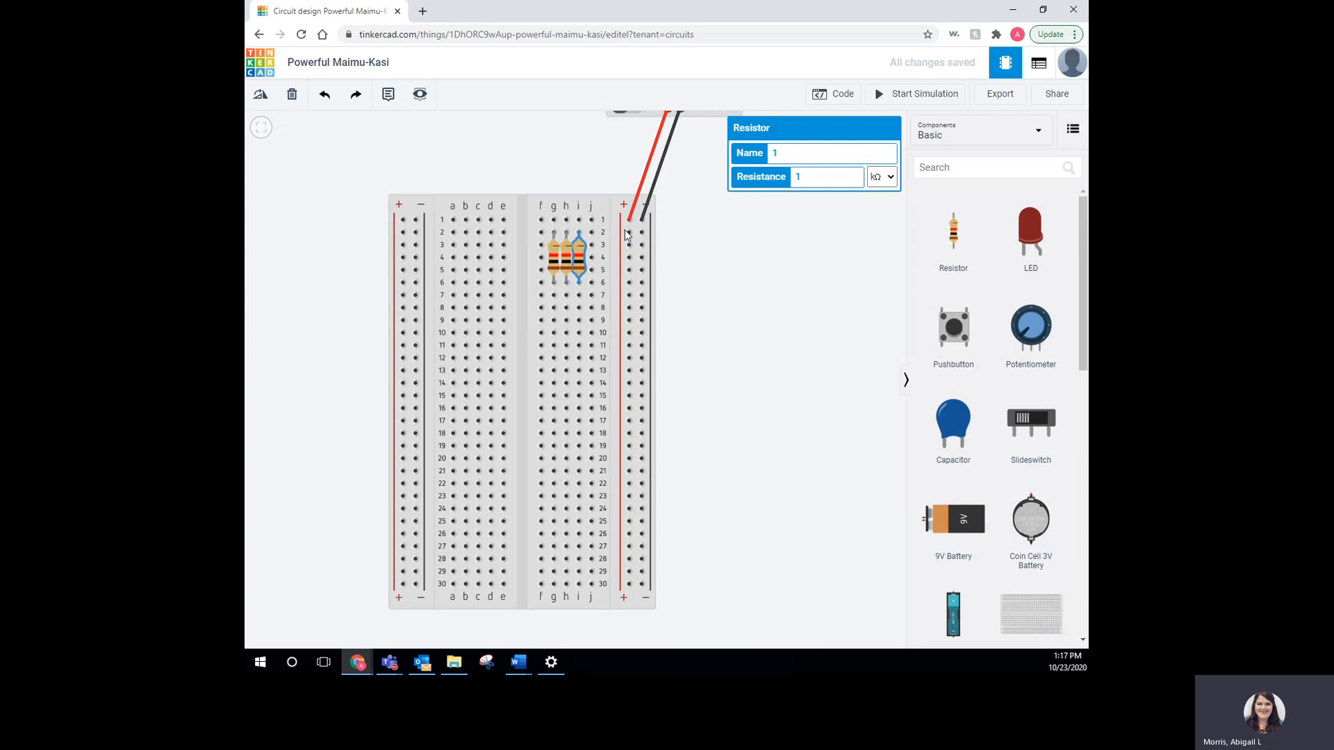
pyautogui.moveTo(825, 182); pyautogui.dragTo(794, 179)
pyautogui.click(828, 224)
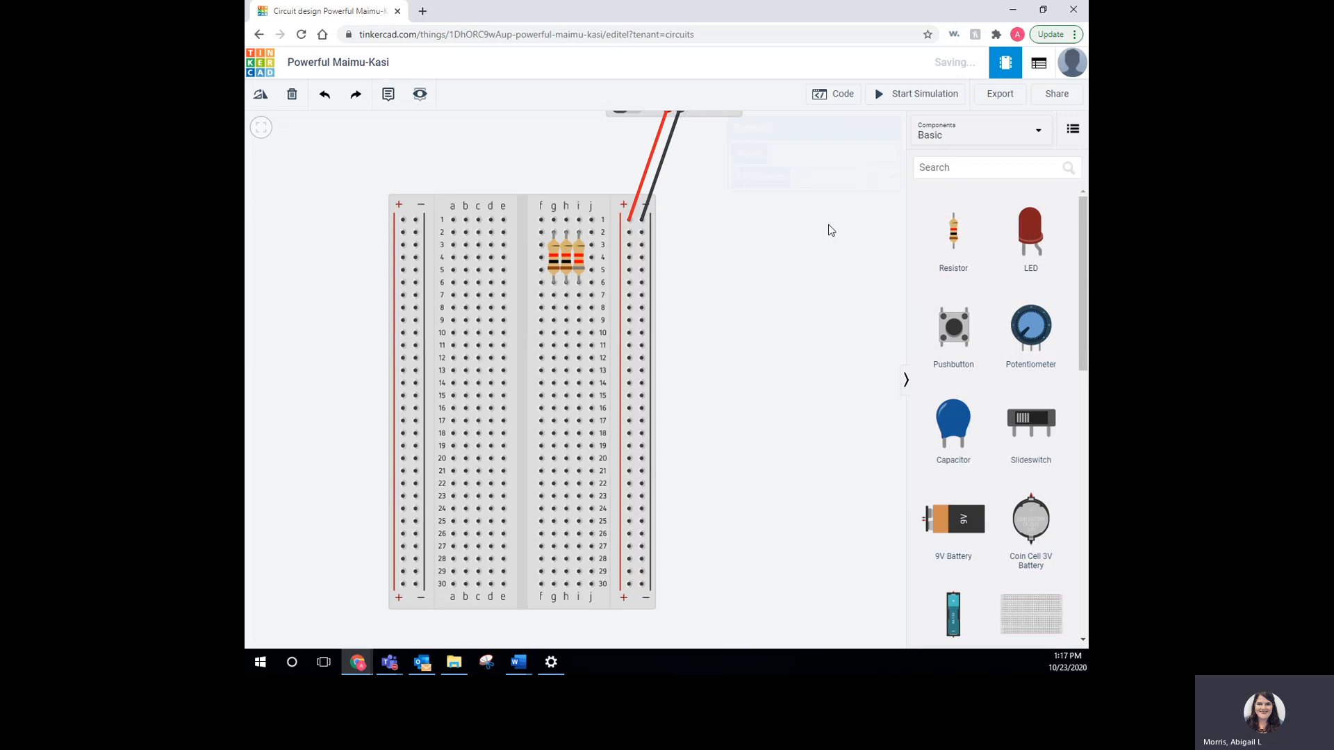
# Set the resistor in column h to 6.8 kΩ and the resistor in column g to 4.7 kΩ.
pyautogui.click(566, 271)
pyautogui.moveTo(808, 176); pyautogui.dragTo(769, 178)
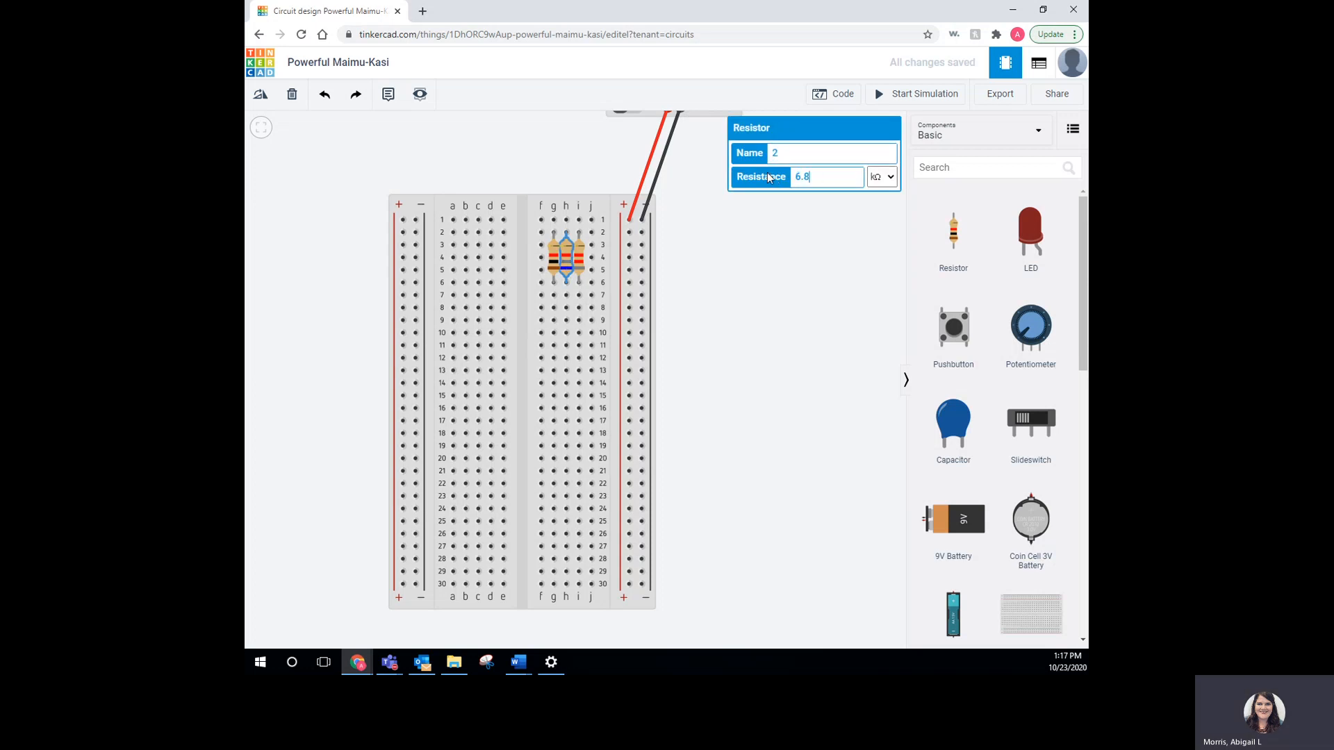
pyautogui.click(553, 258)
pyautogui.moveTo(822, 176); pyautogui.dragTo(763, 179)
pyautogui.write('4.7')
pyautogui.click(774, 273)
# Place a multimeter above the breadboard, just left of the power supply.
pyautogui.scroll(-2, 775, 278)
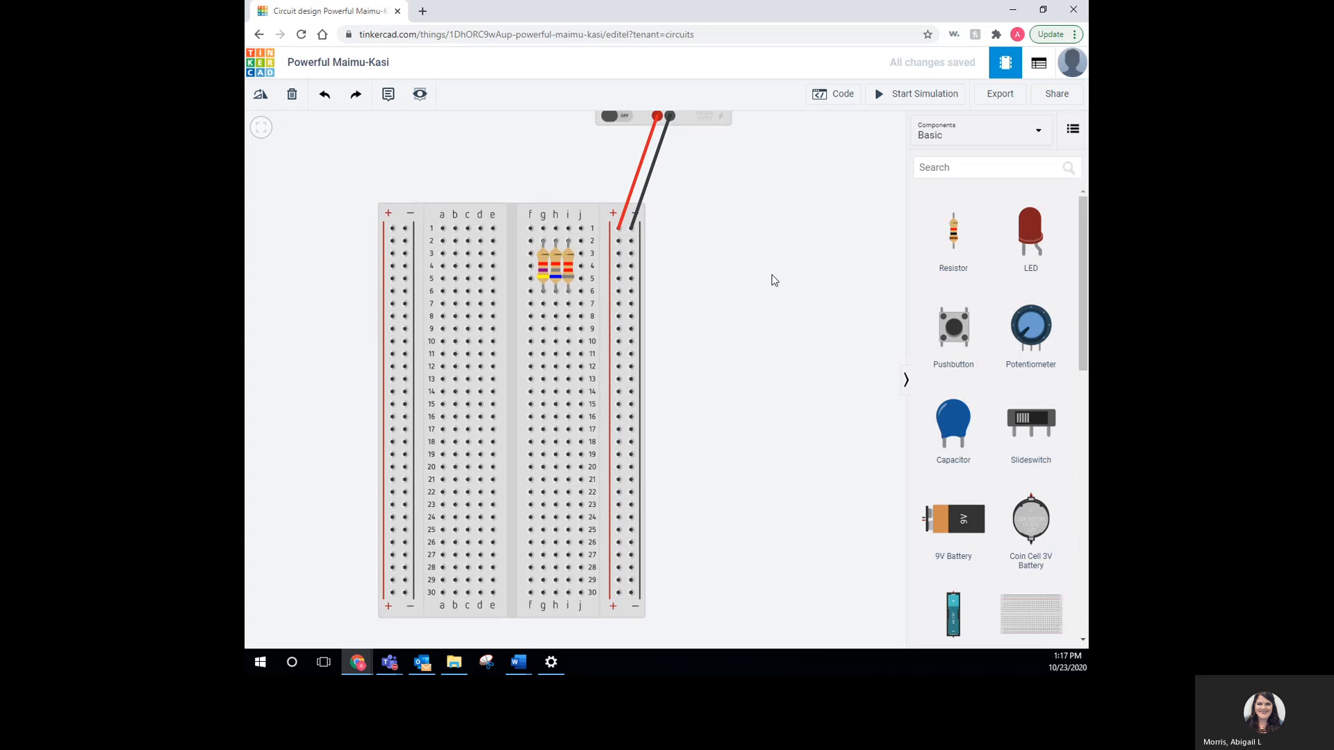
pyautogui.moveTo(772, 275); pyautogui.dragTo(736, 293)
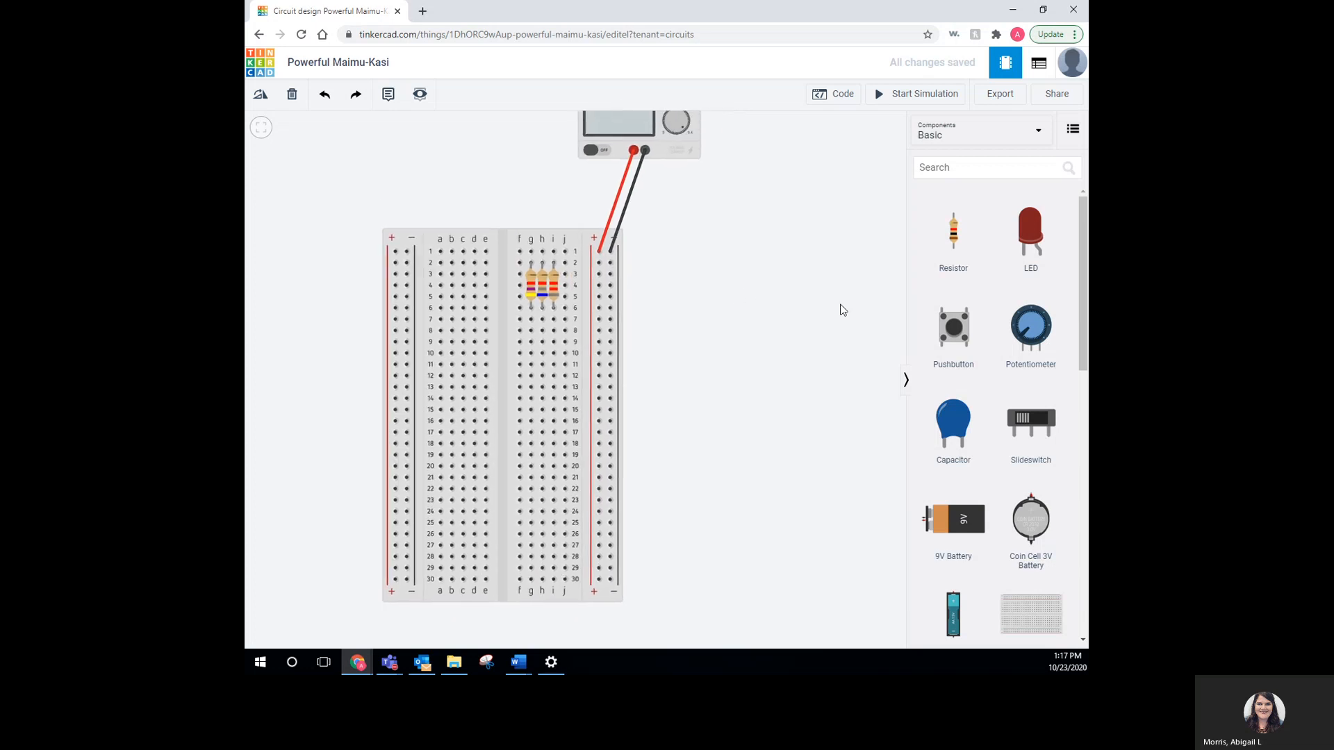
pyautogui.scroll(-8, 1042, 332)
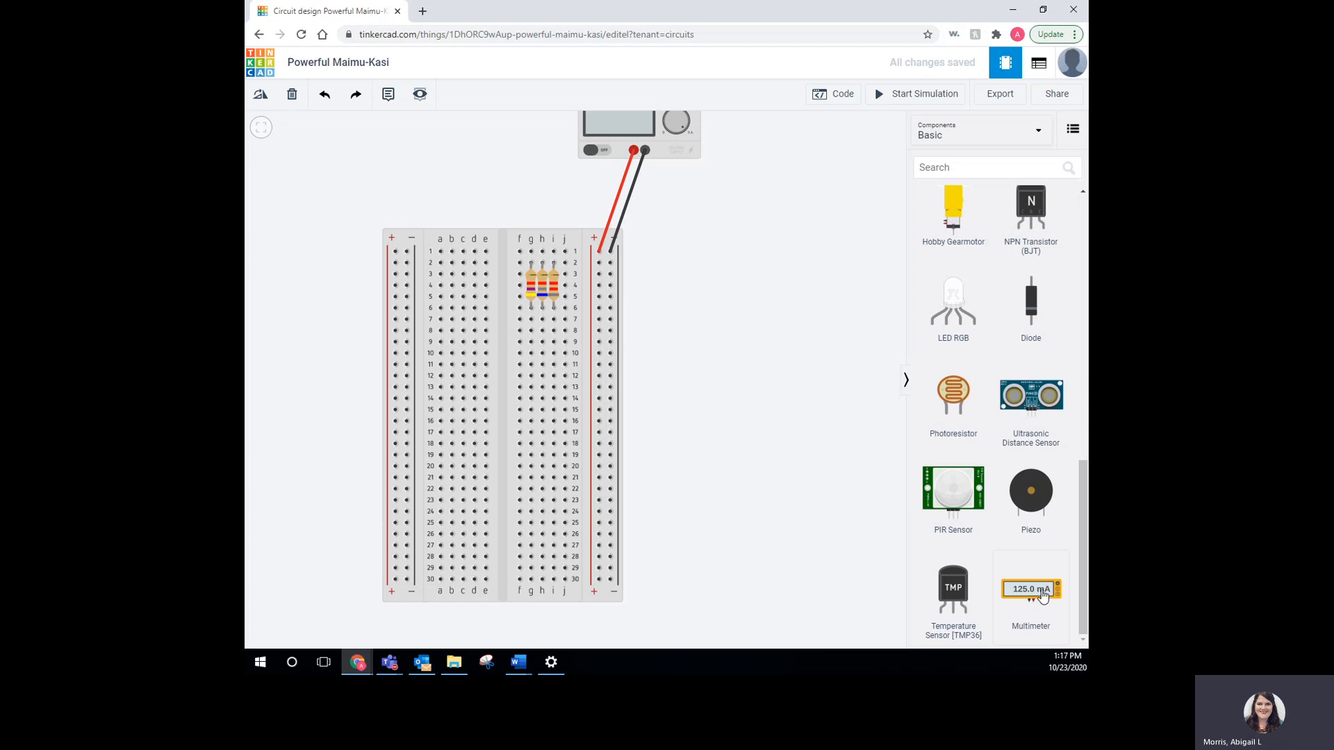
pyautogui.moveTo(1042, 600); pyautogui.dragTo(478, 173)
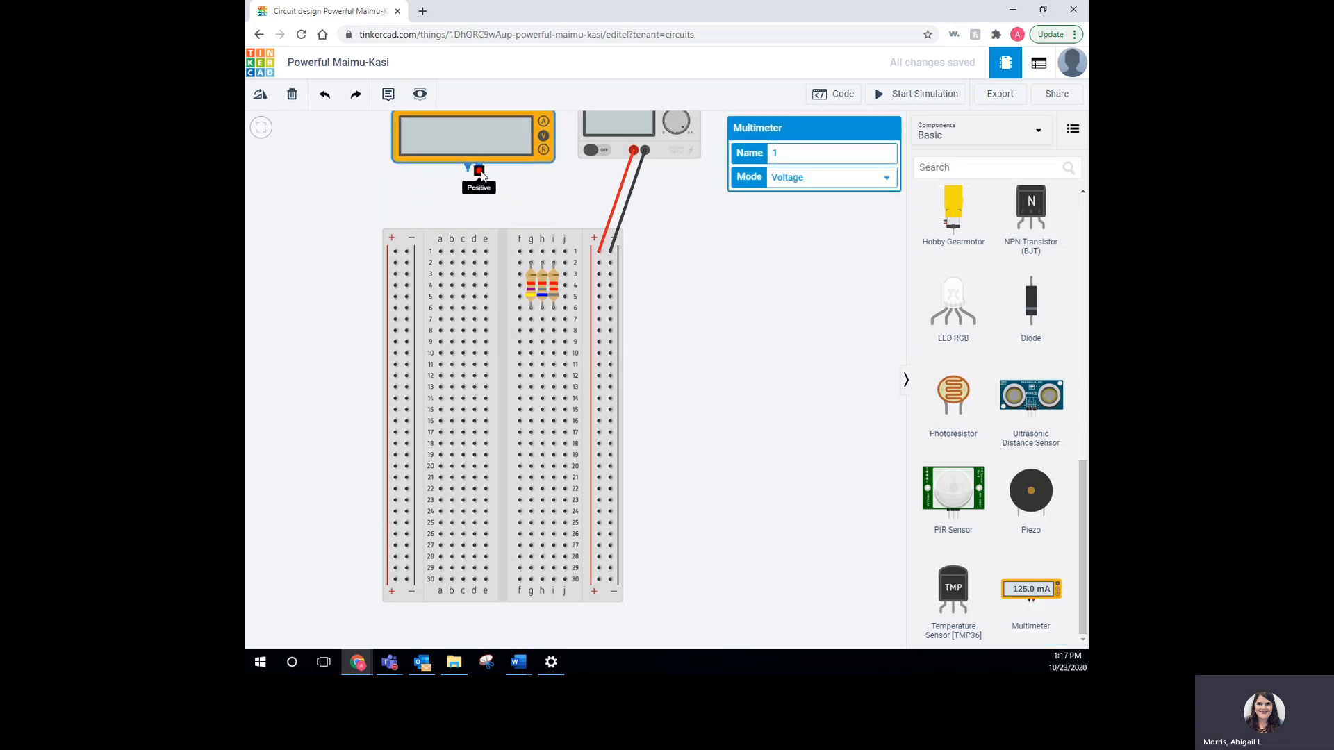
# Wire the multimeter's positive terminal to row 2 of the right-hand positive rail and colour the wire red.
pyautogui.click(479, 167)
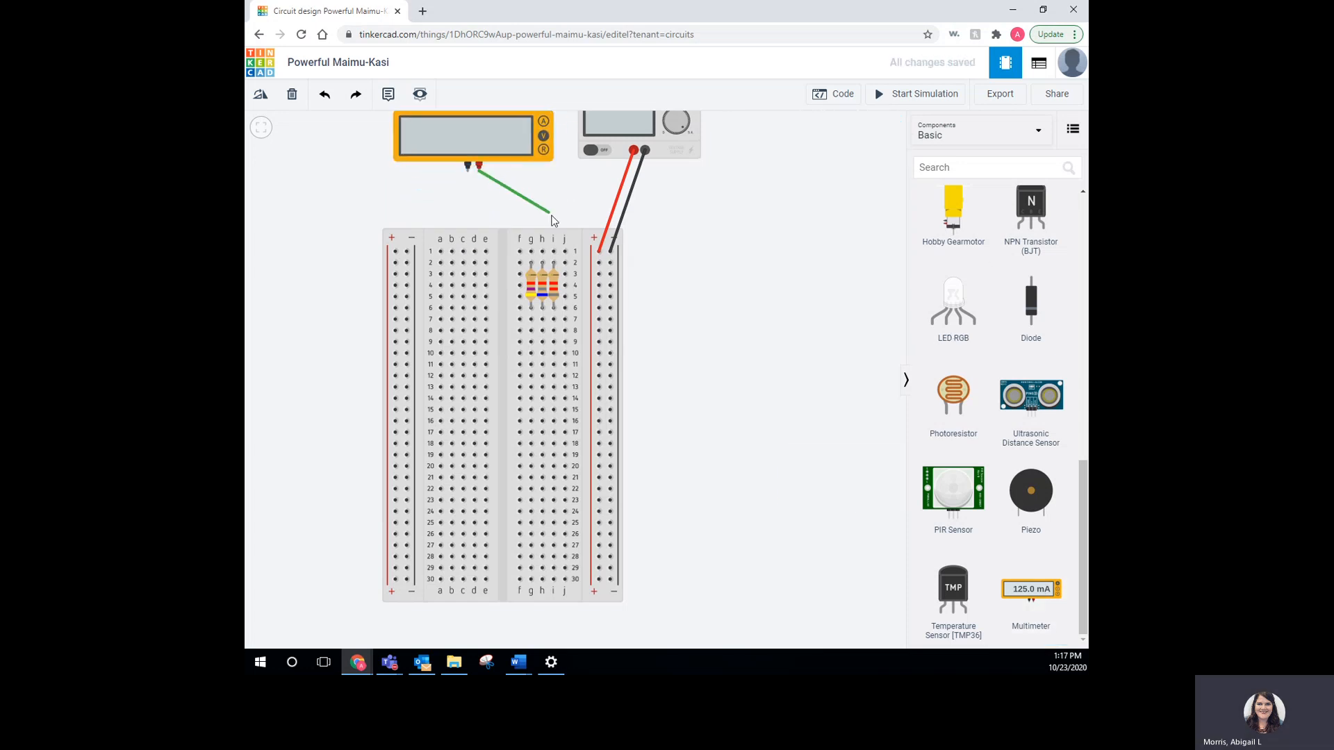
pyautogui.click(598, 263)
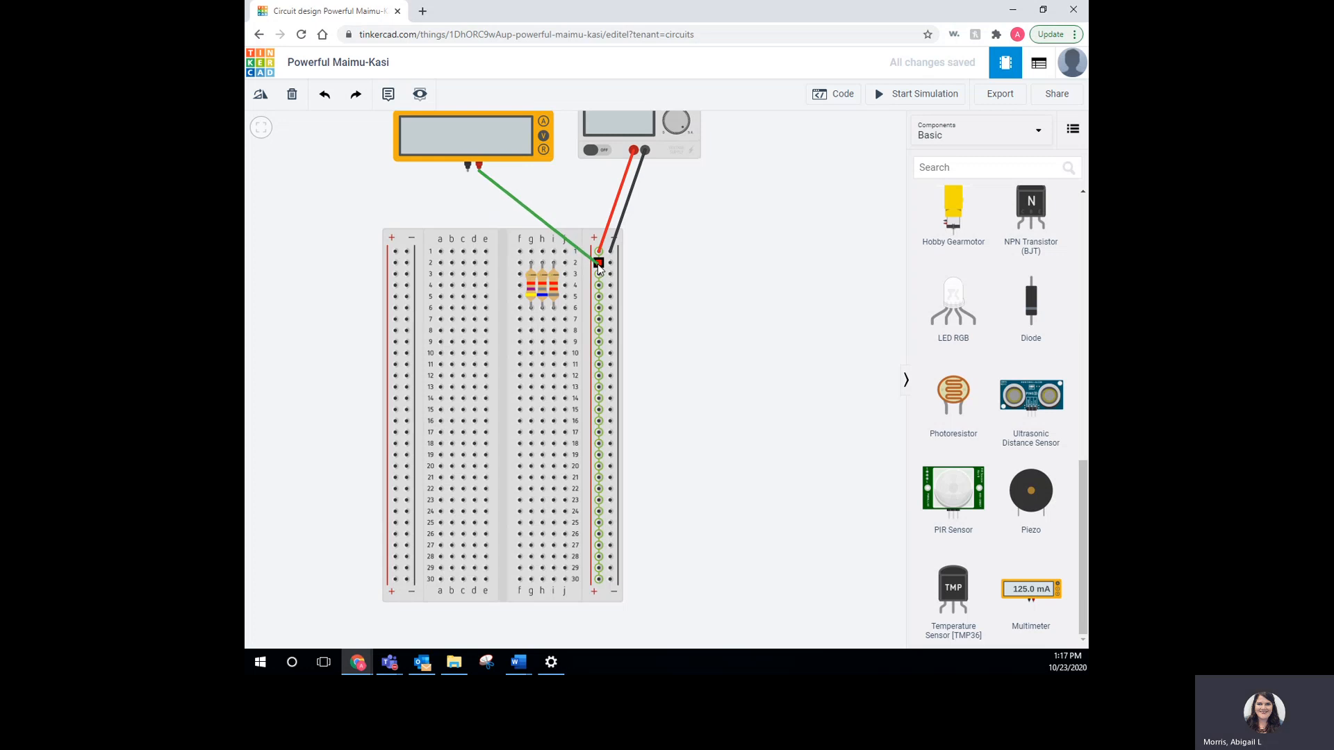
pyautogui.click(598, 266)
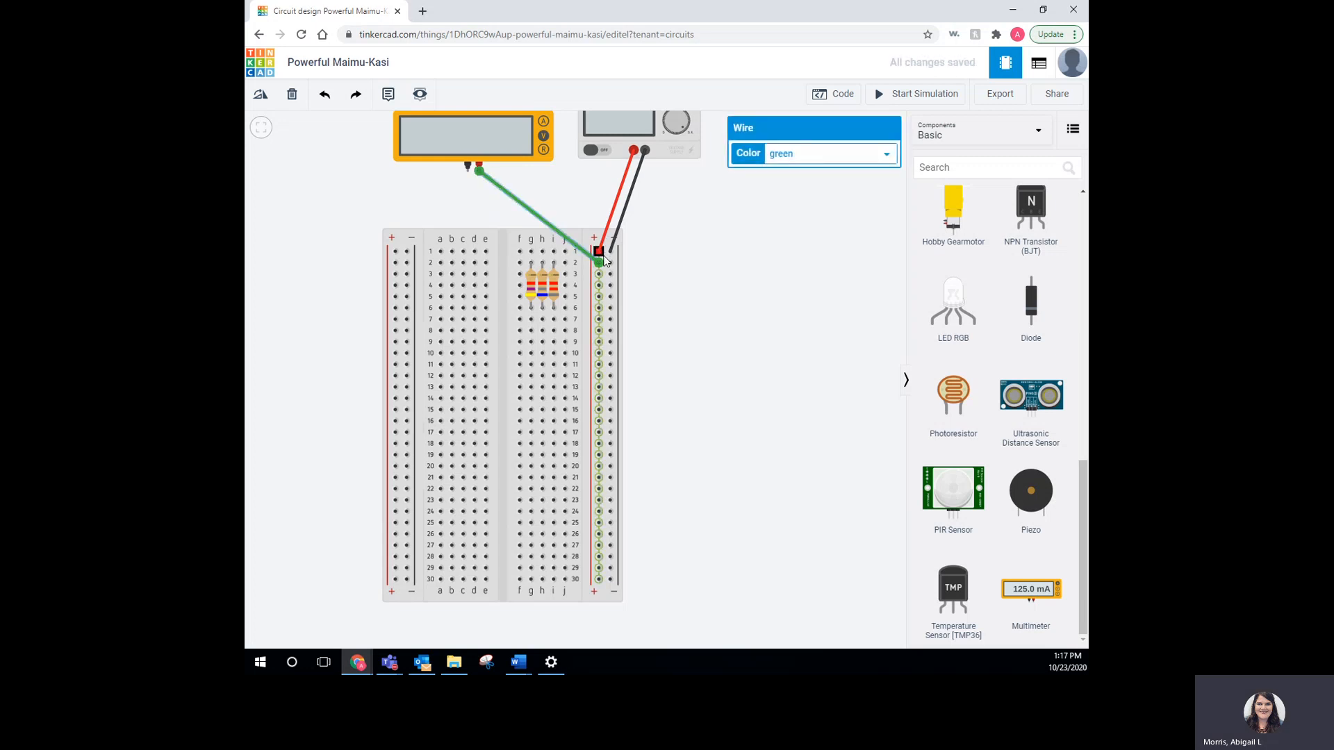
pyautogui.click(790, 153)
pyautogui.click(781, 182)
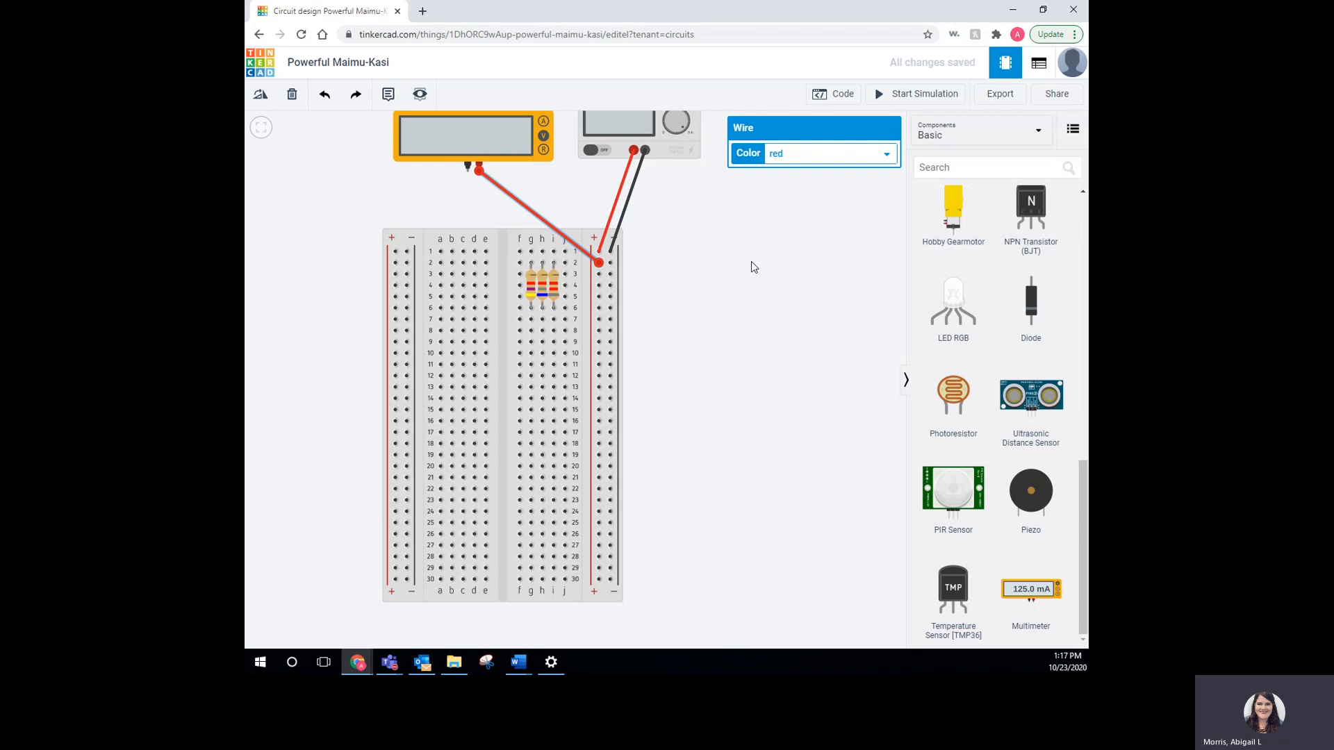
# Wire the multimeter's negative terminal to breadboard hole j2, in line with the resistors, and colour the wire black.
pyautogui.click(467, 168)
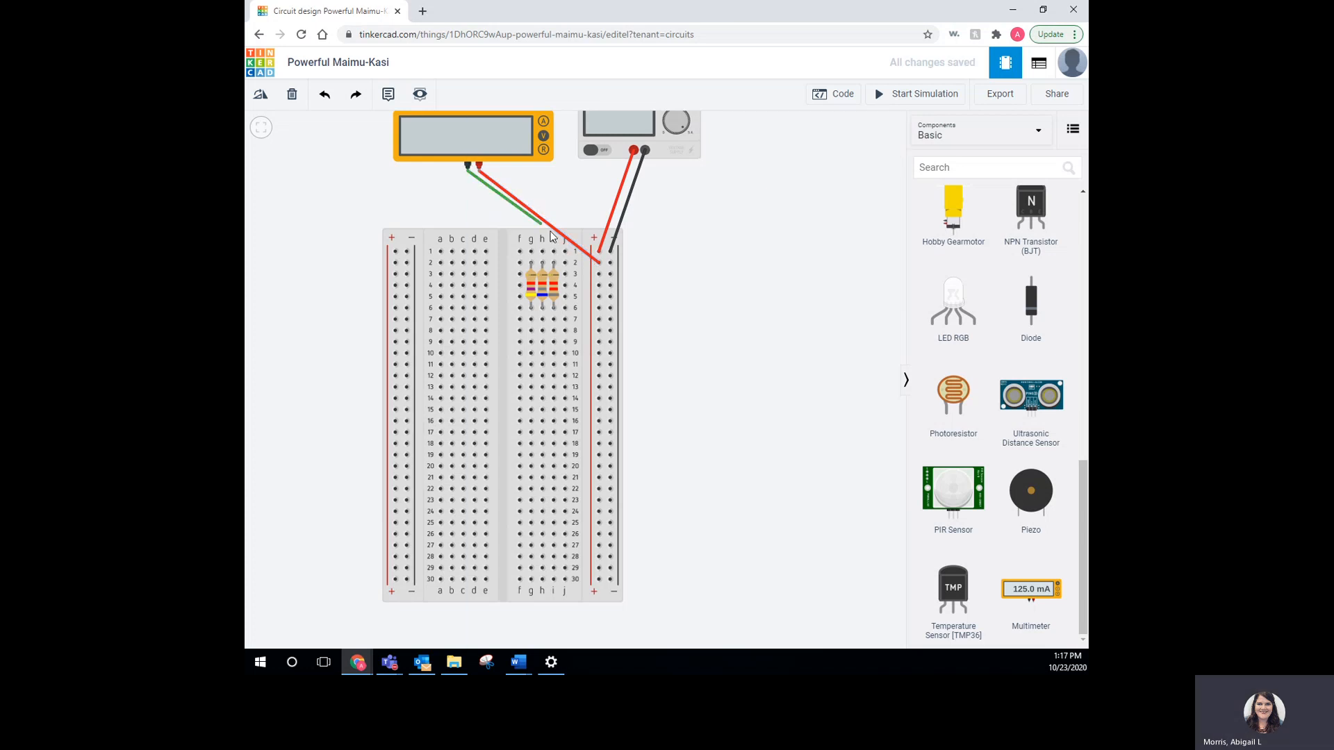
pyautogui.click(566, 264)
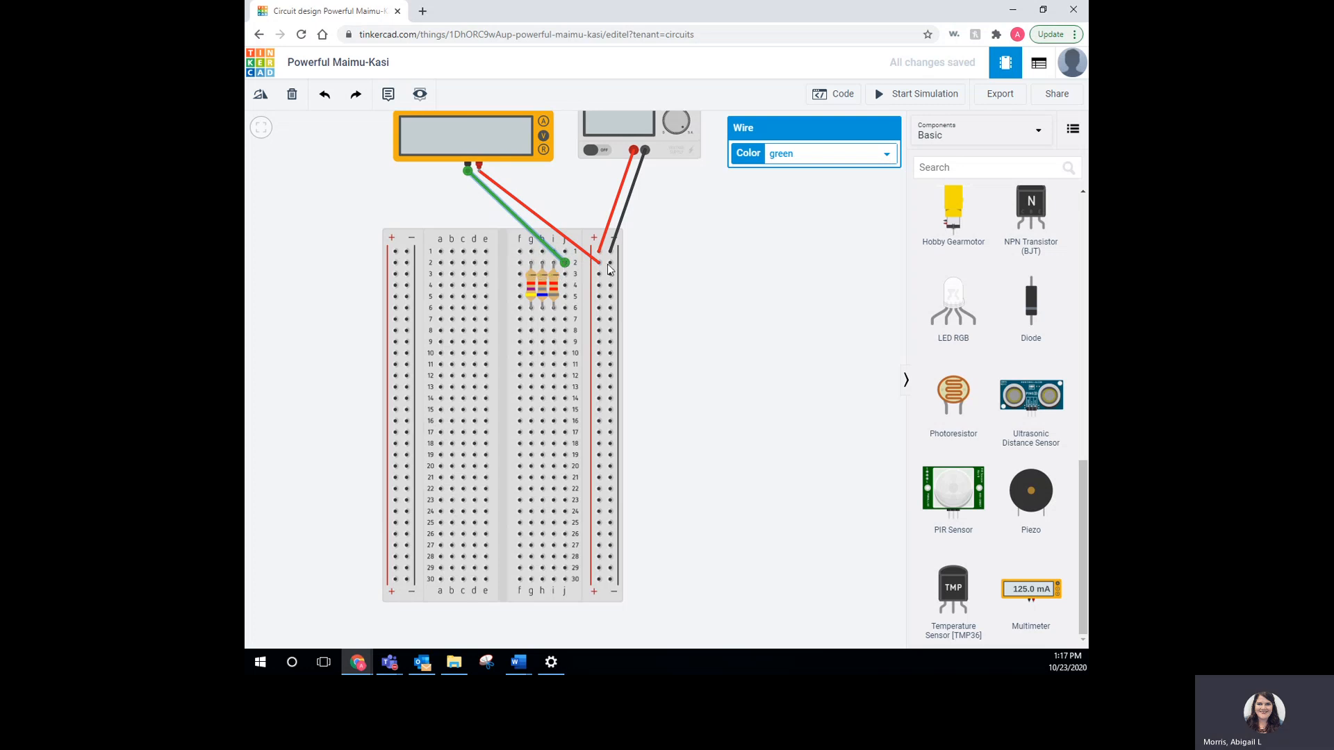
pyautogui.click(798, 158)
pyautogui.click(797, 173)
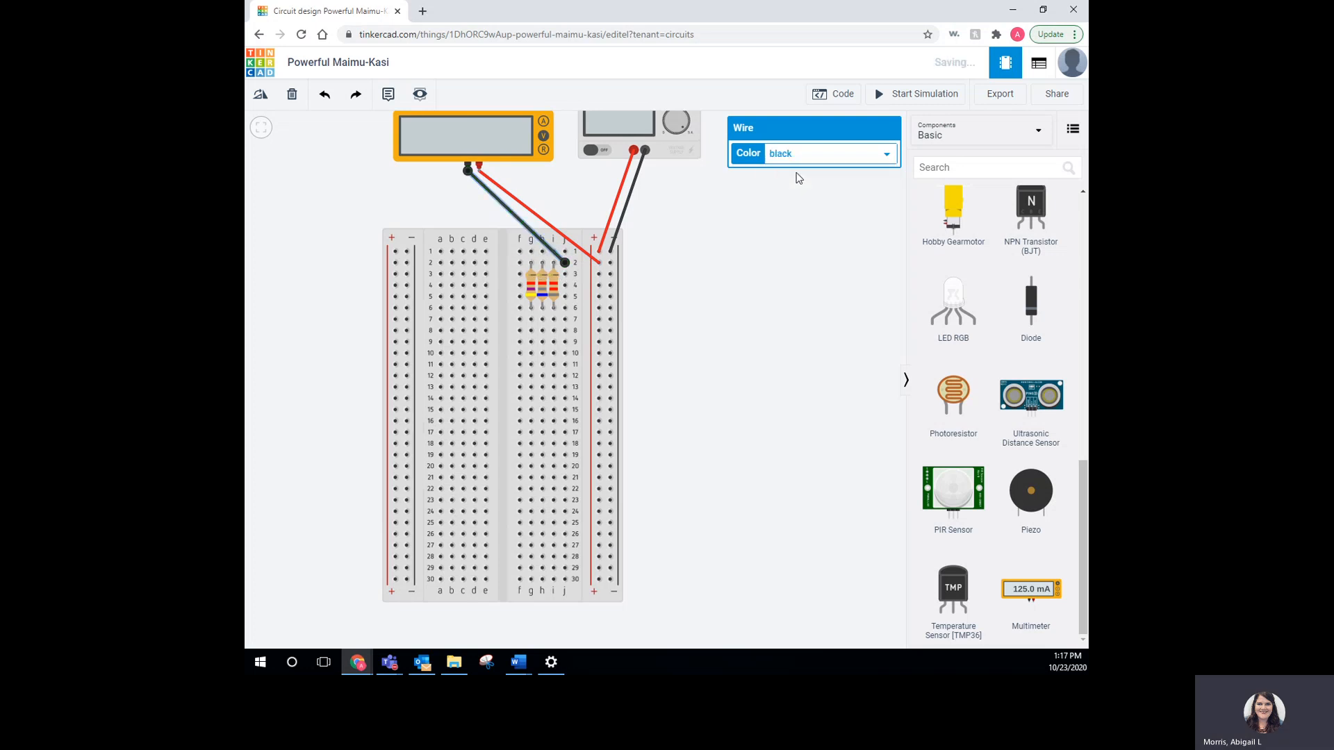
pyautogui.click(716, 285)
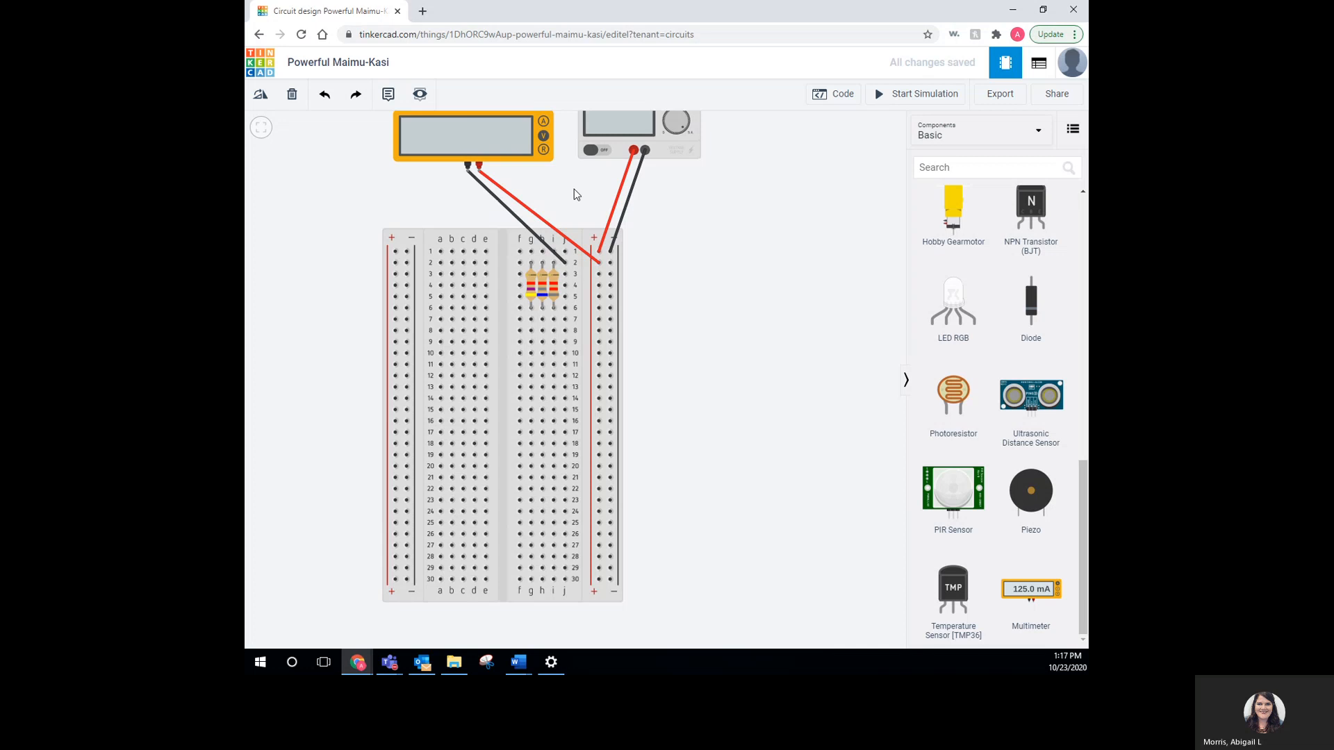
# Wire breadboard hole j6 to row 6 of the right-hand negative rail and colour the wire black.
pyautogui.click(566, 308)
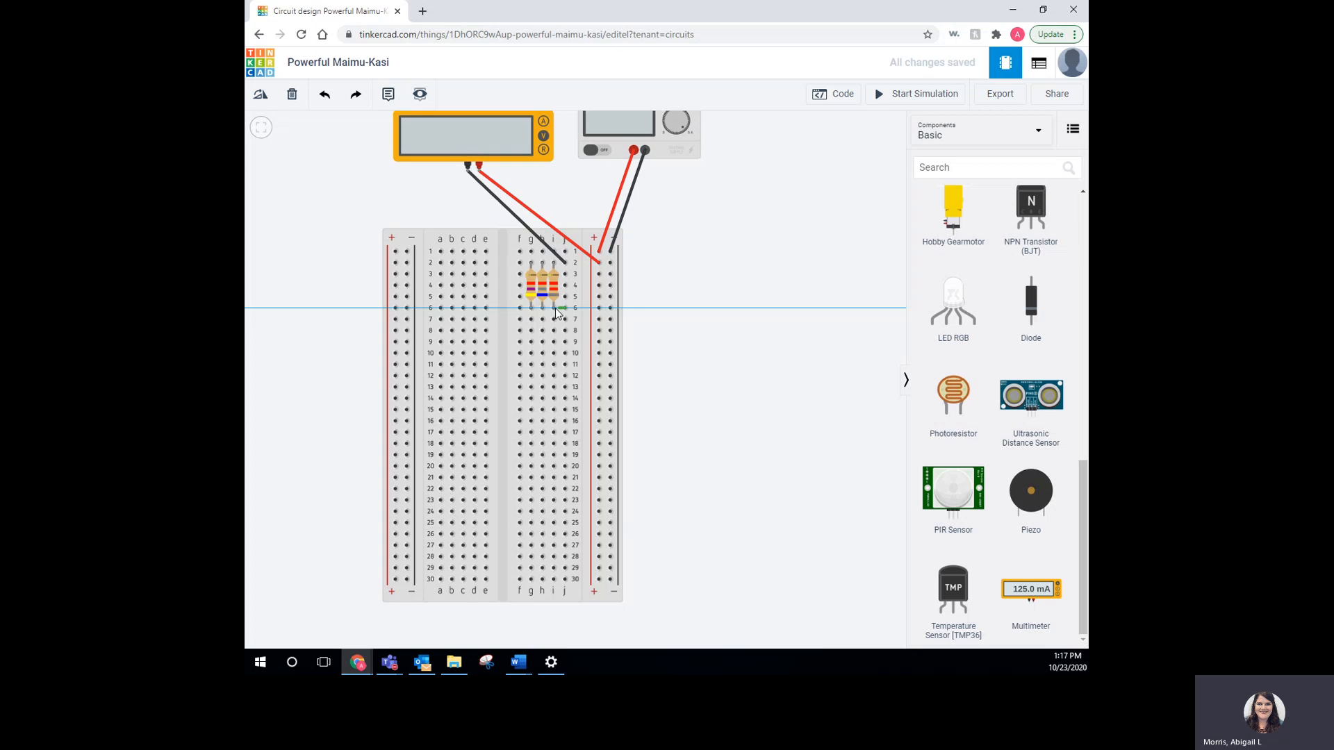
pyautogui.click(610, 309)
pyautogui.click(786, 157)
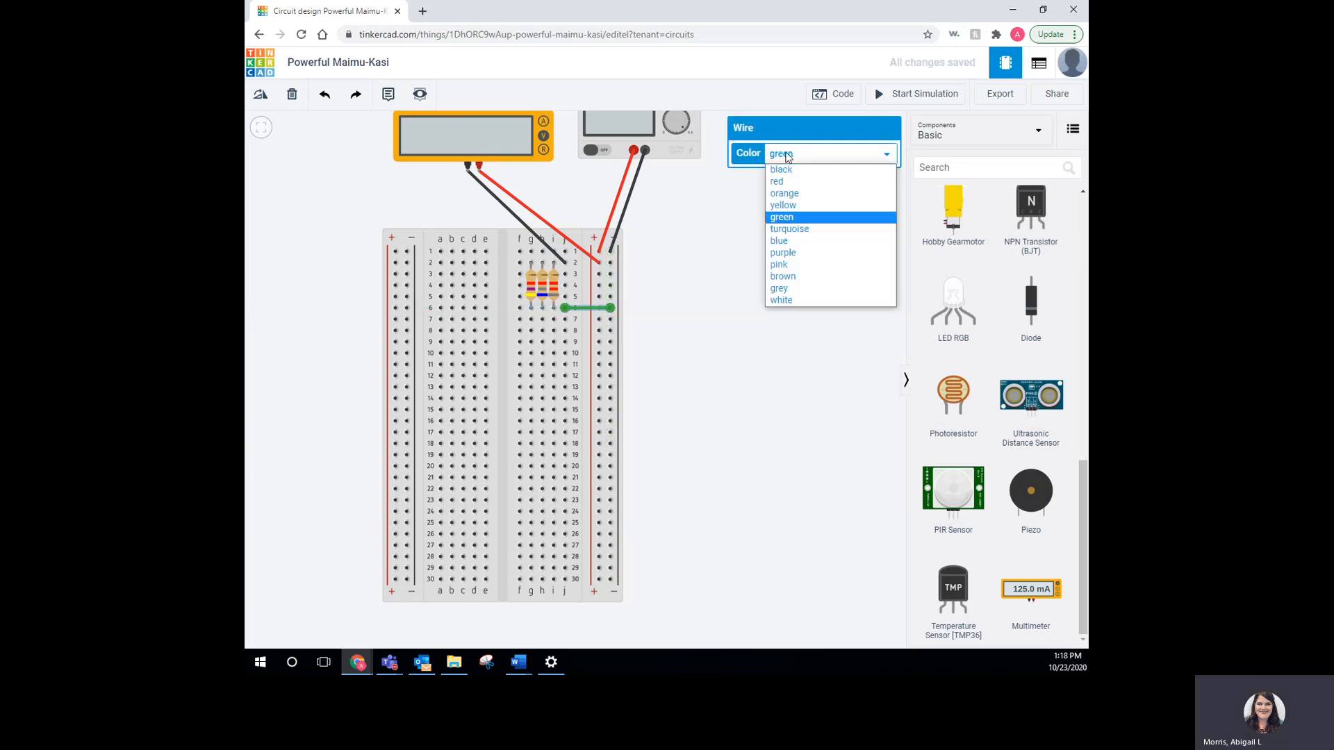
pyautogui.click(790, 182)
pyautogui.click(726, 246)
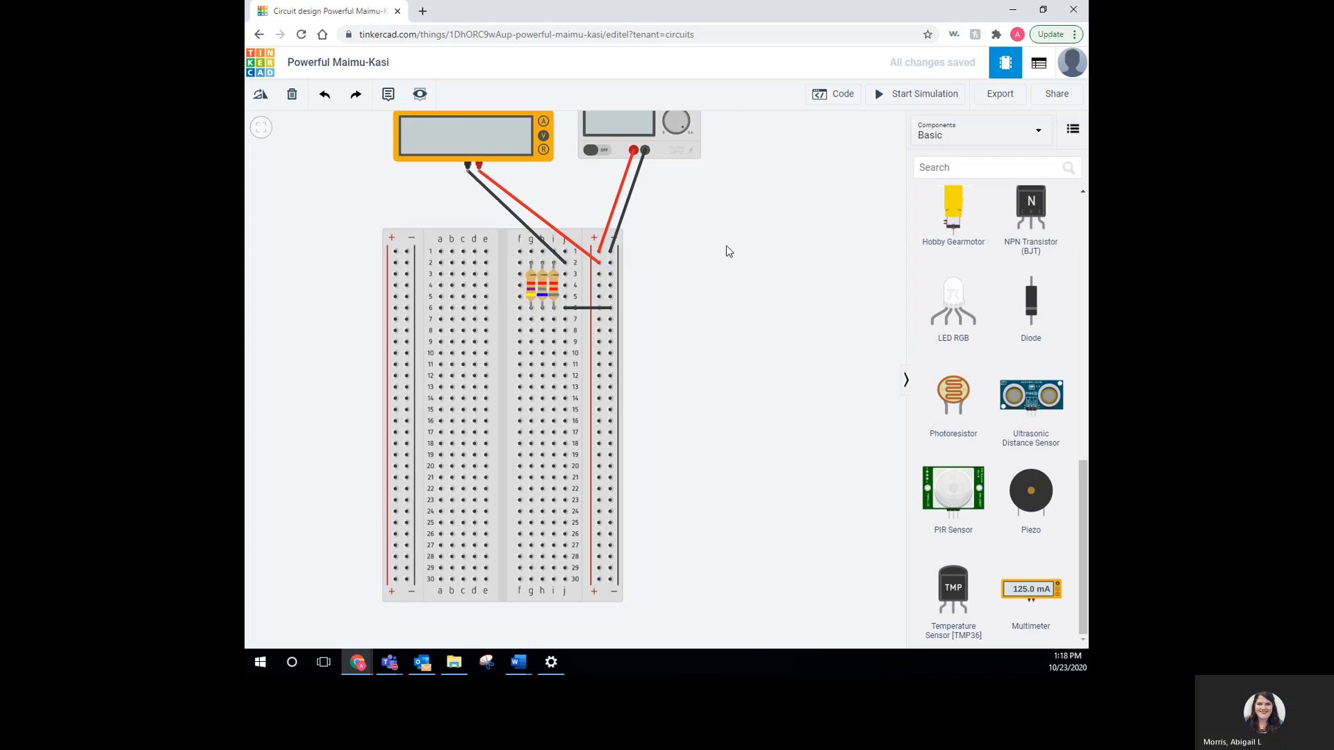
# Set the multimeter to Amperage mode and run the simulation to measure the circuit's total current, stopping it after the reading.
pyautogui.scroll(-1, 723, 248)
pyautogui.moveTo(721, 249); pyautogui.dragTo(691, 261)
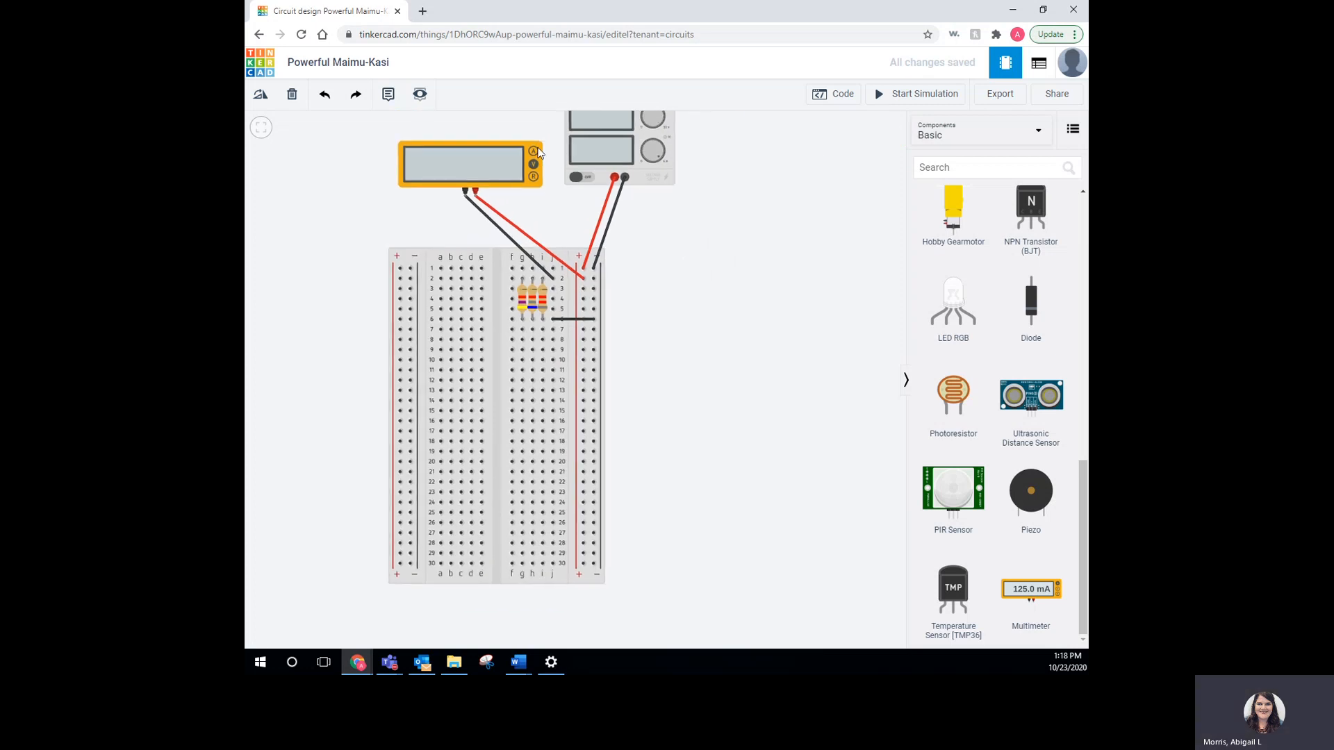
pyautogui.click(477, 155)
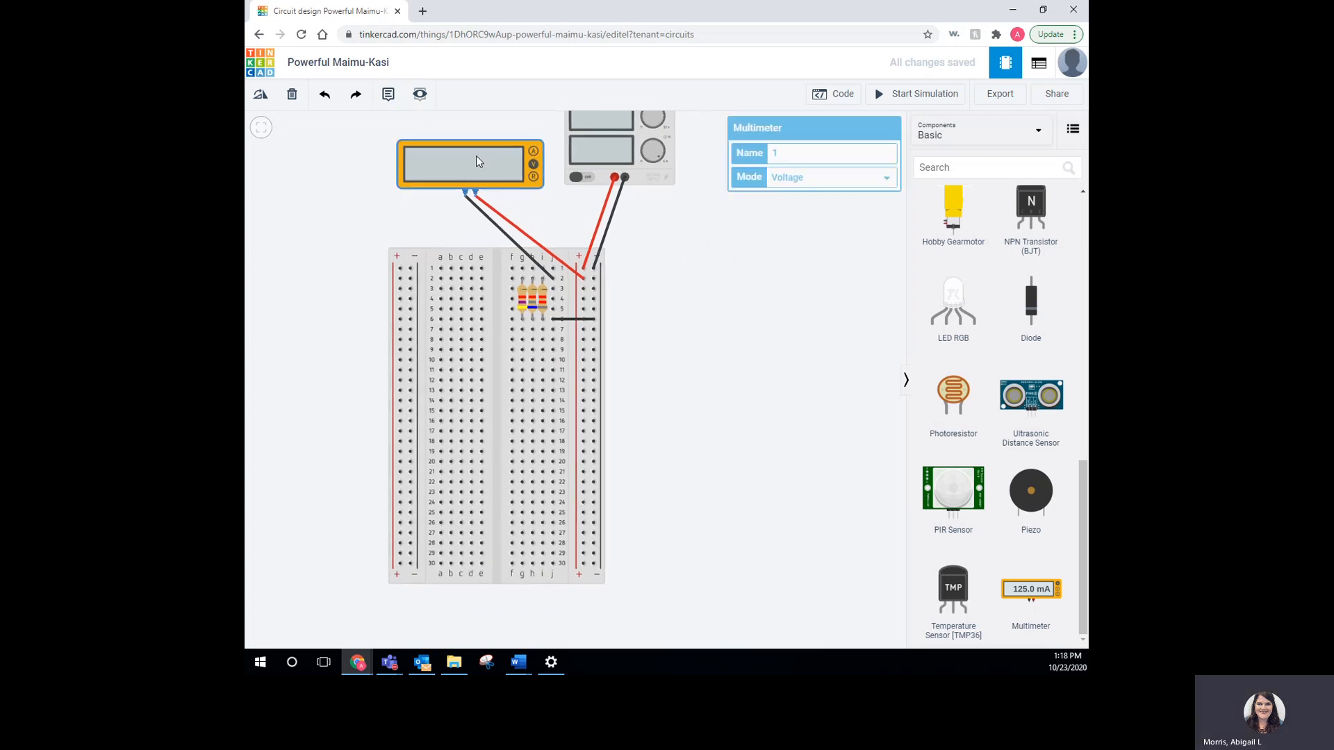
pyautogui.click(779, 178)
pyautogui.click(783, 194)
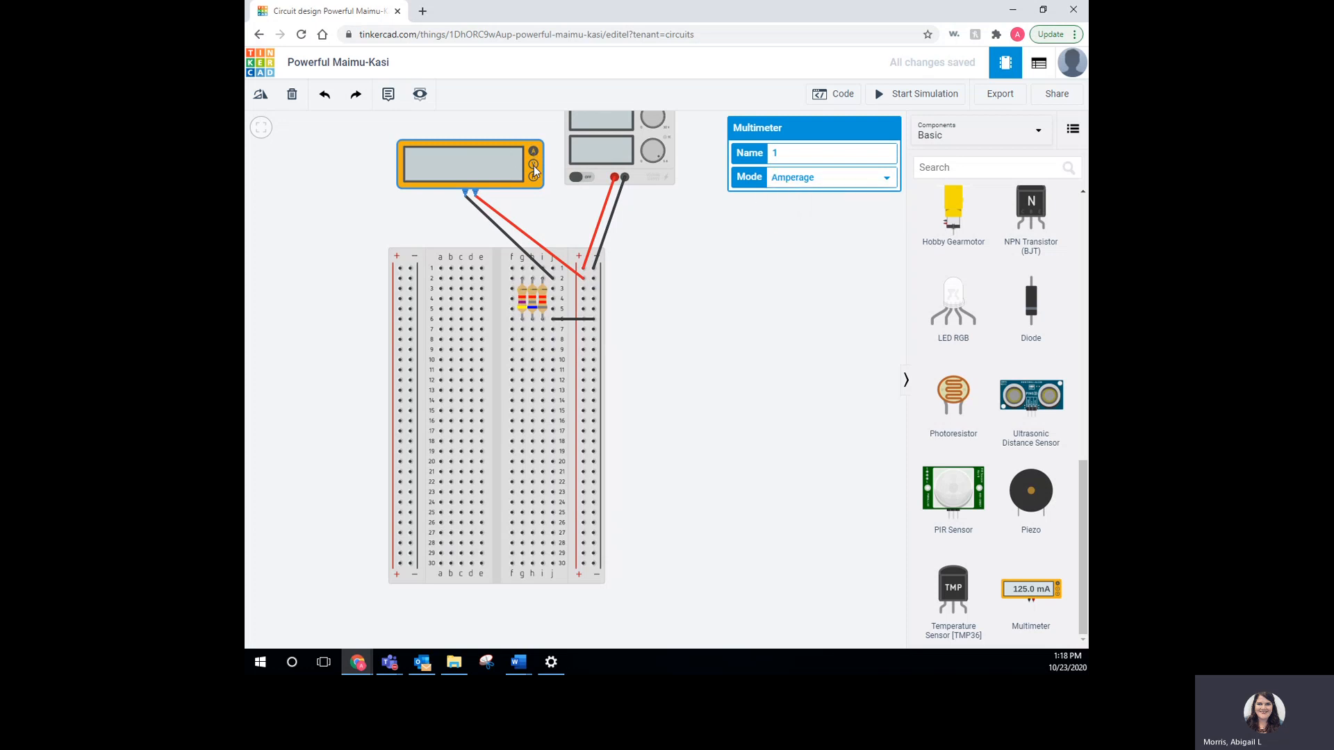
pyautogui.click(878, 239)
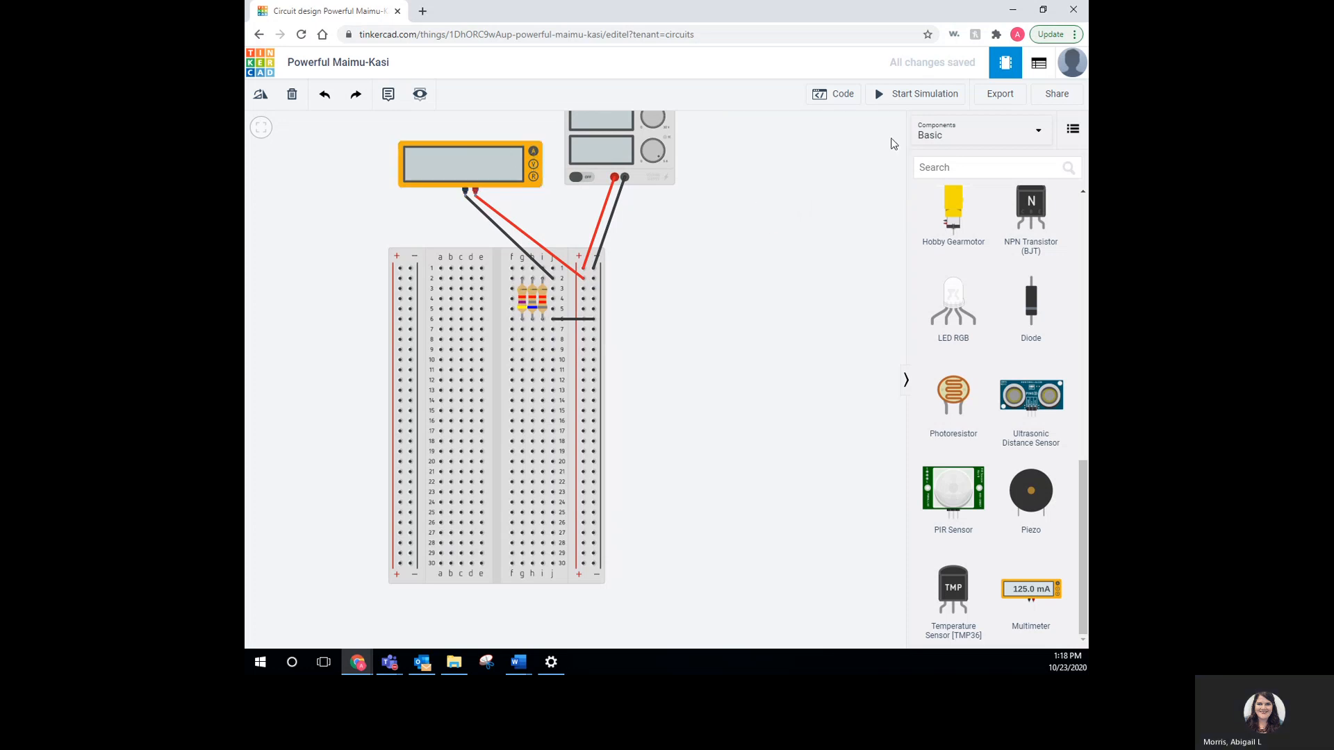
pyautogui.click(918, 98)
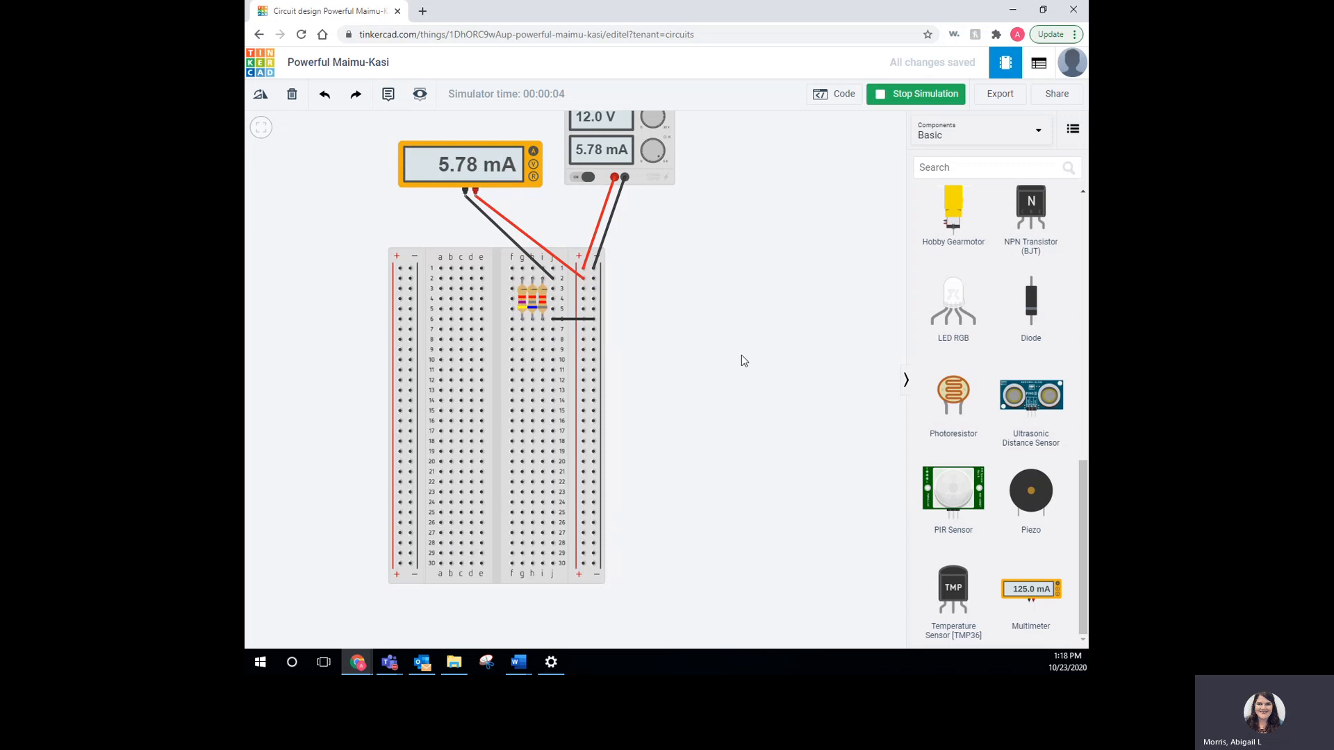
pyautogui.click(880, 101)
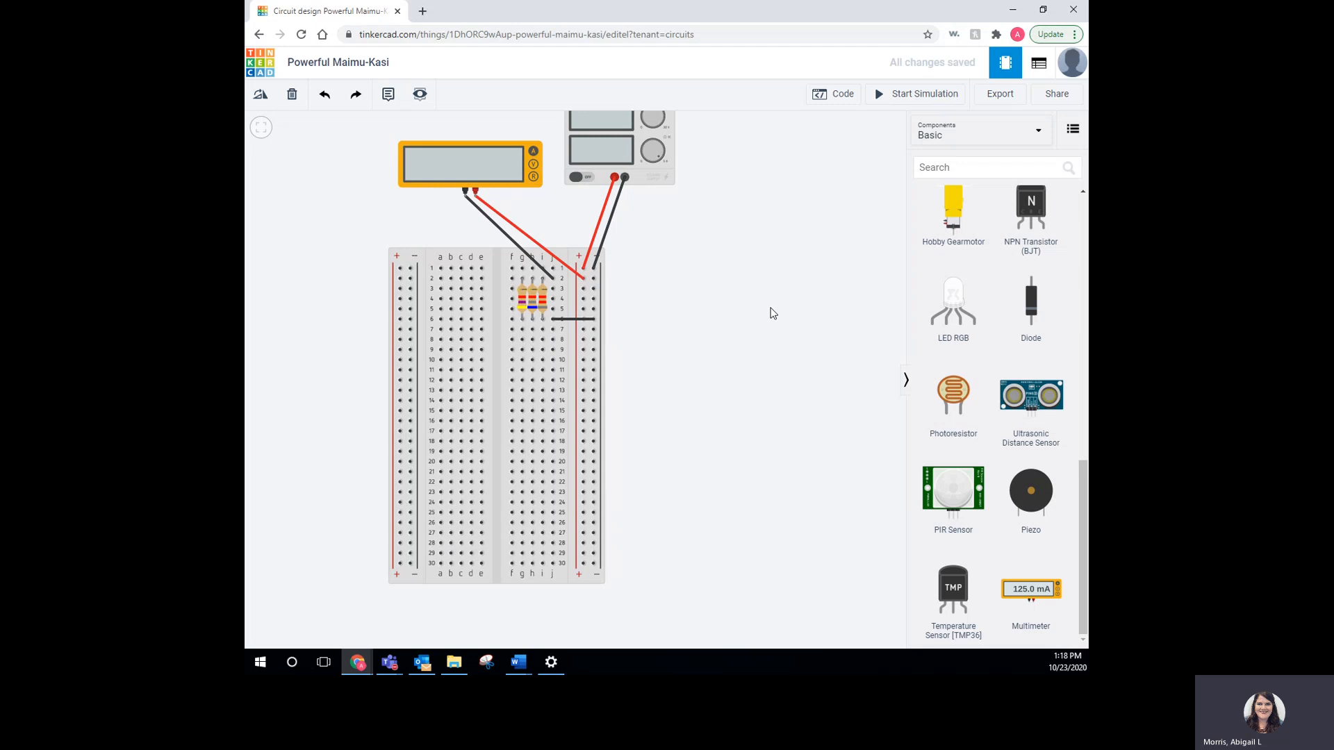
# Move the 8.2 kΩ resistor from column i to column e, keeping it across rows 2 to 6.
pyautogui.click(544, 304)
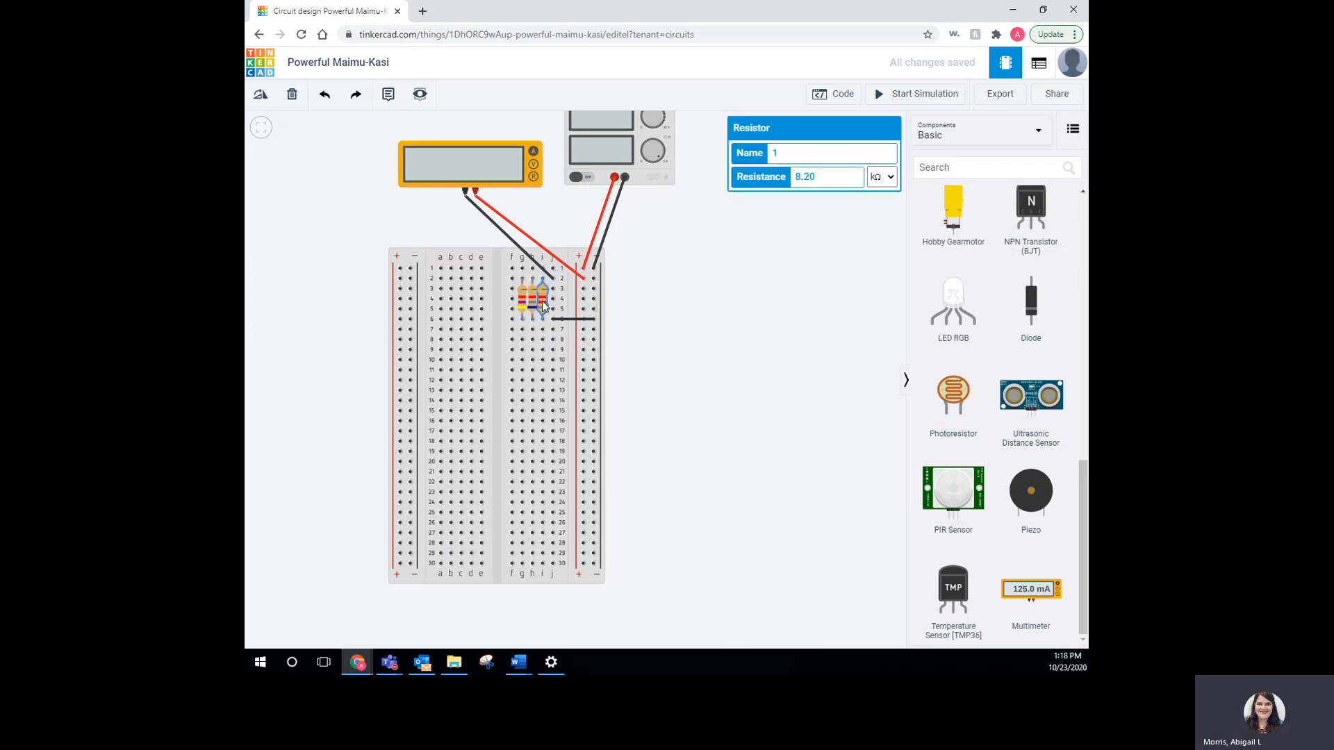
pyautogui.moveTo(542, 302); pyautogui.dragTo(497, 300)
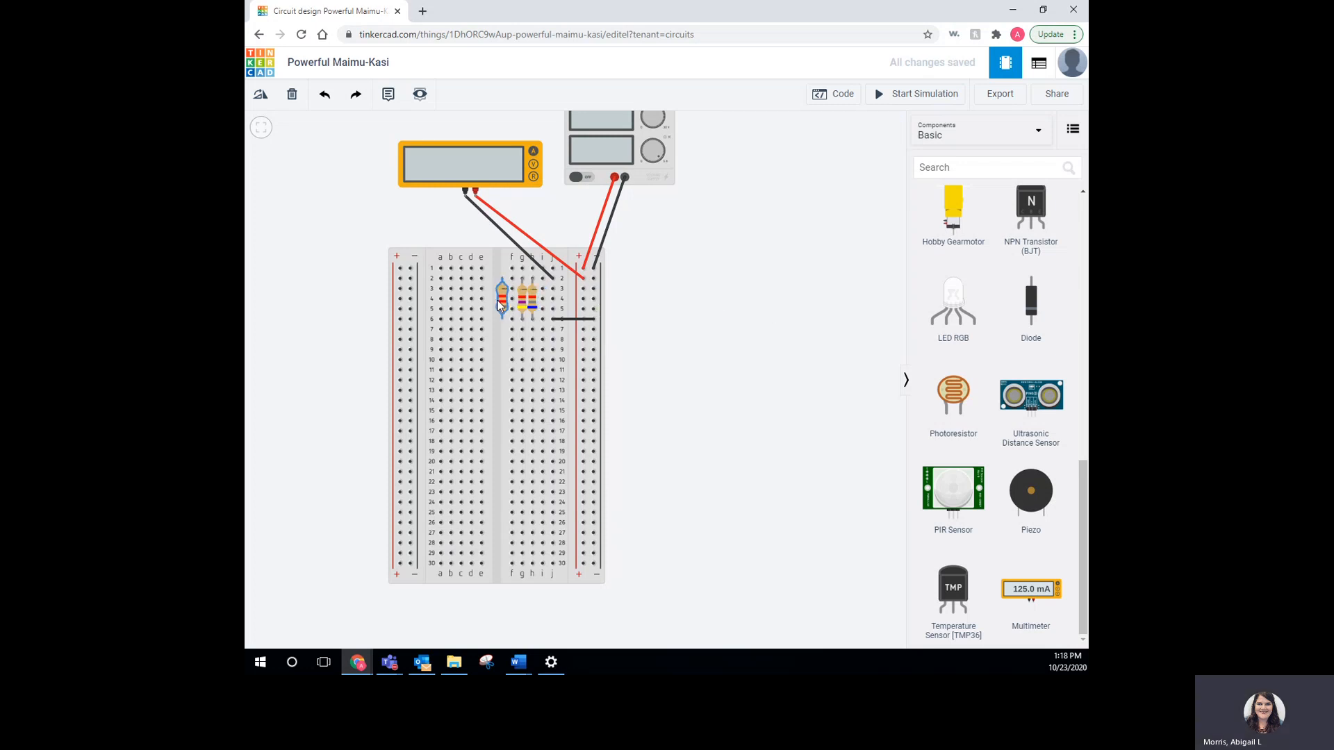
pyautogui.click(709, 316)
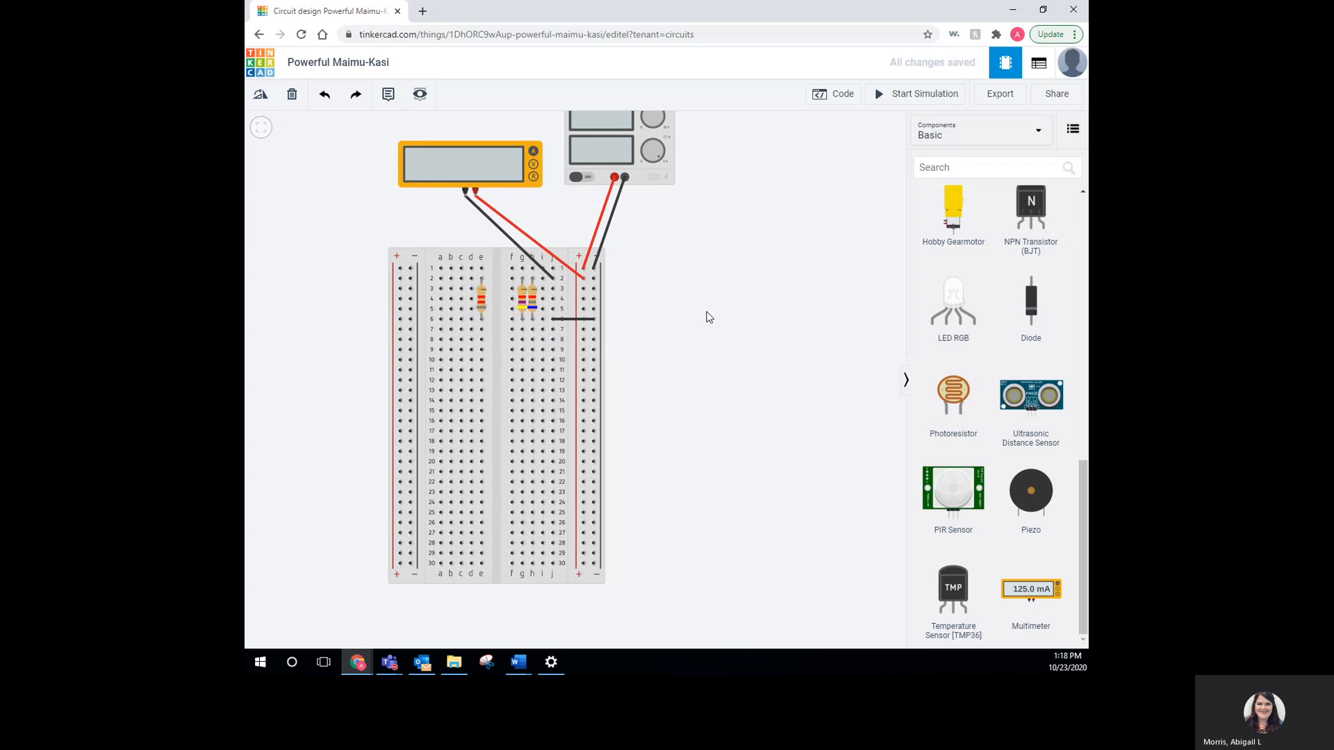
# Move the breadboard end of the multimeter's black wire to hole e2 and that of its red wire to f2.
pyautogui.click(554, 279)
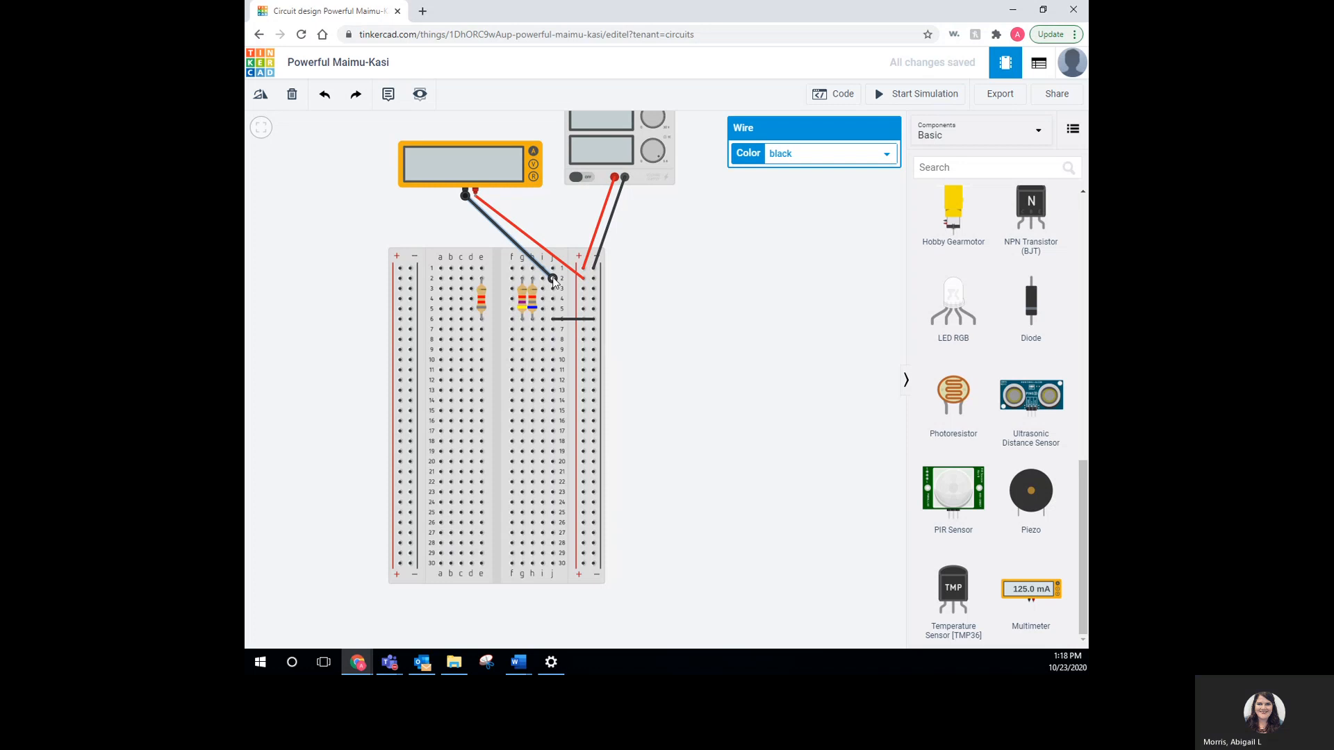
pyautogui.moveTo(553, 278); pyautogui.dragTo(486, 284)
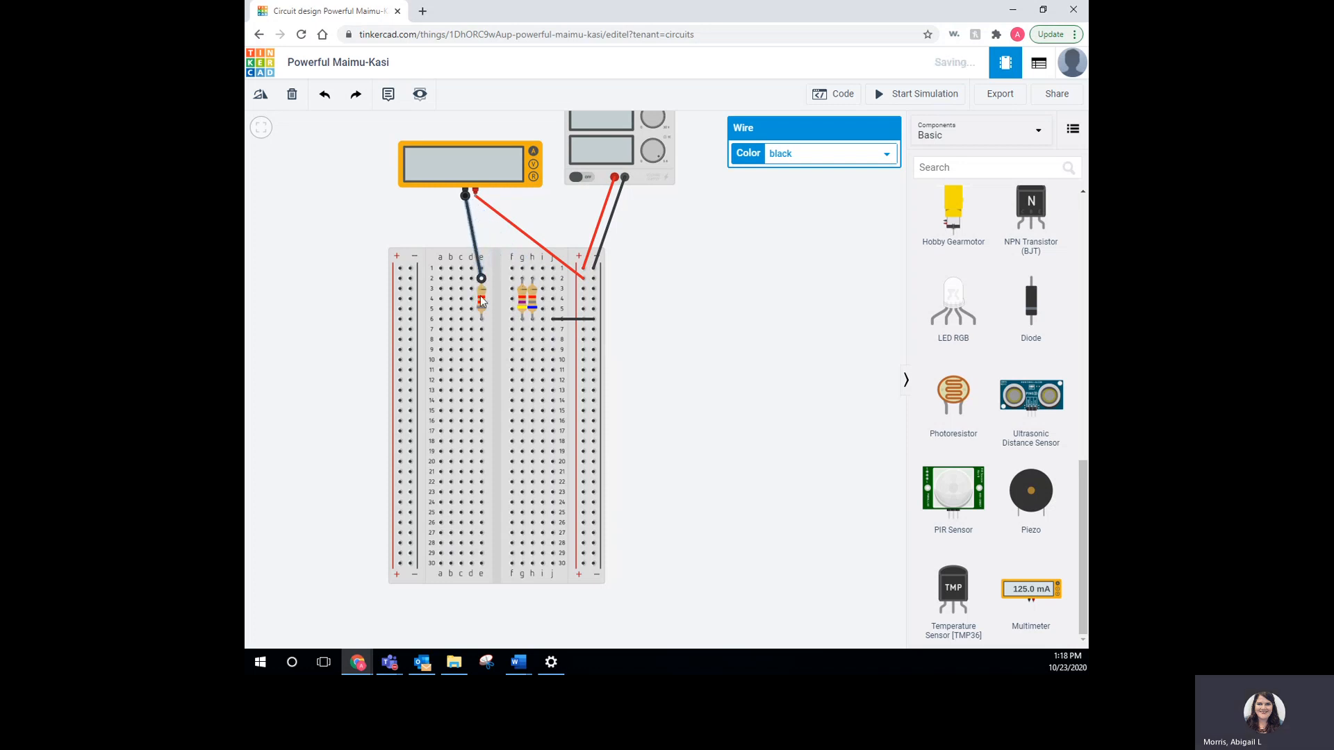
pyautogui.moveTo(583, 281); pyautogui.dragTo(512, 282)
# Wire breadboard hole j2 to row 2 of the right-hand positive rail and colour the wire red.
pyautogui.click(552, 279)
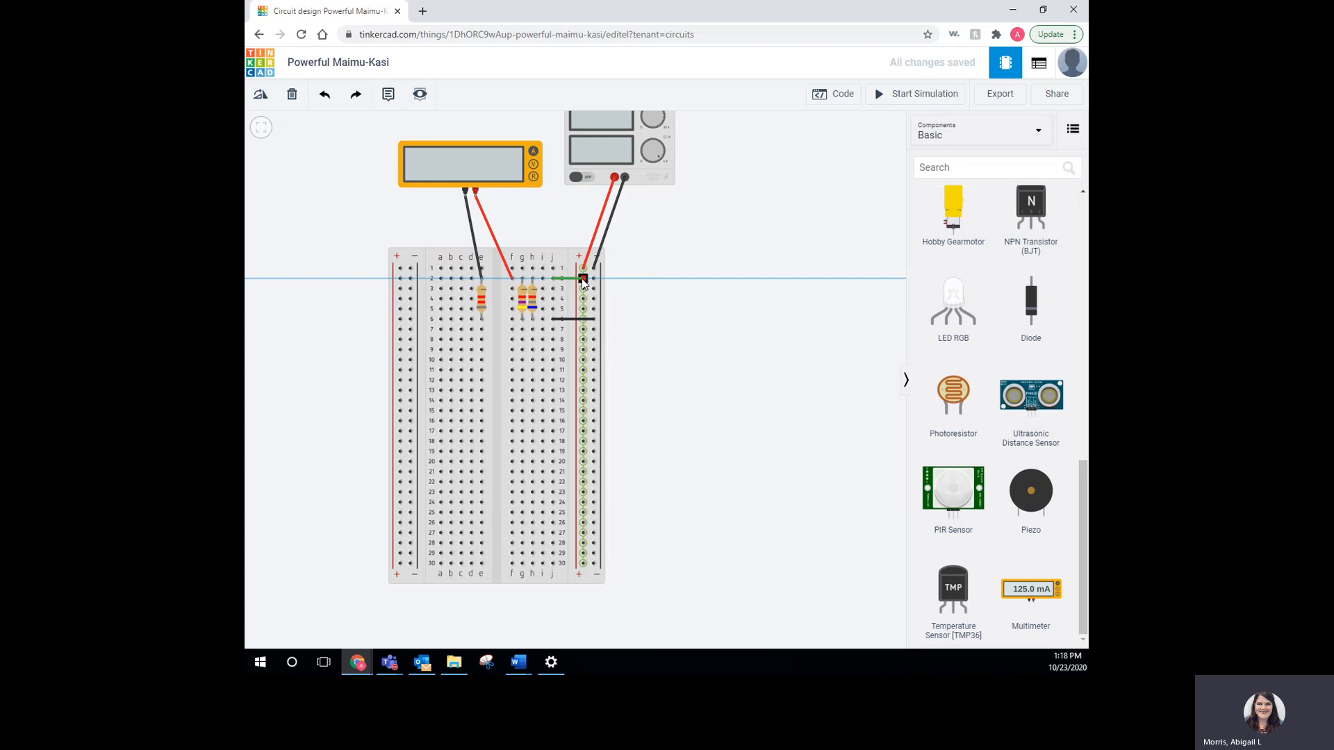
pyautogui.click(583, 279)
pyautogui.click(779, 151)
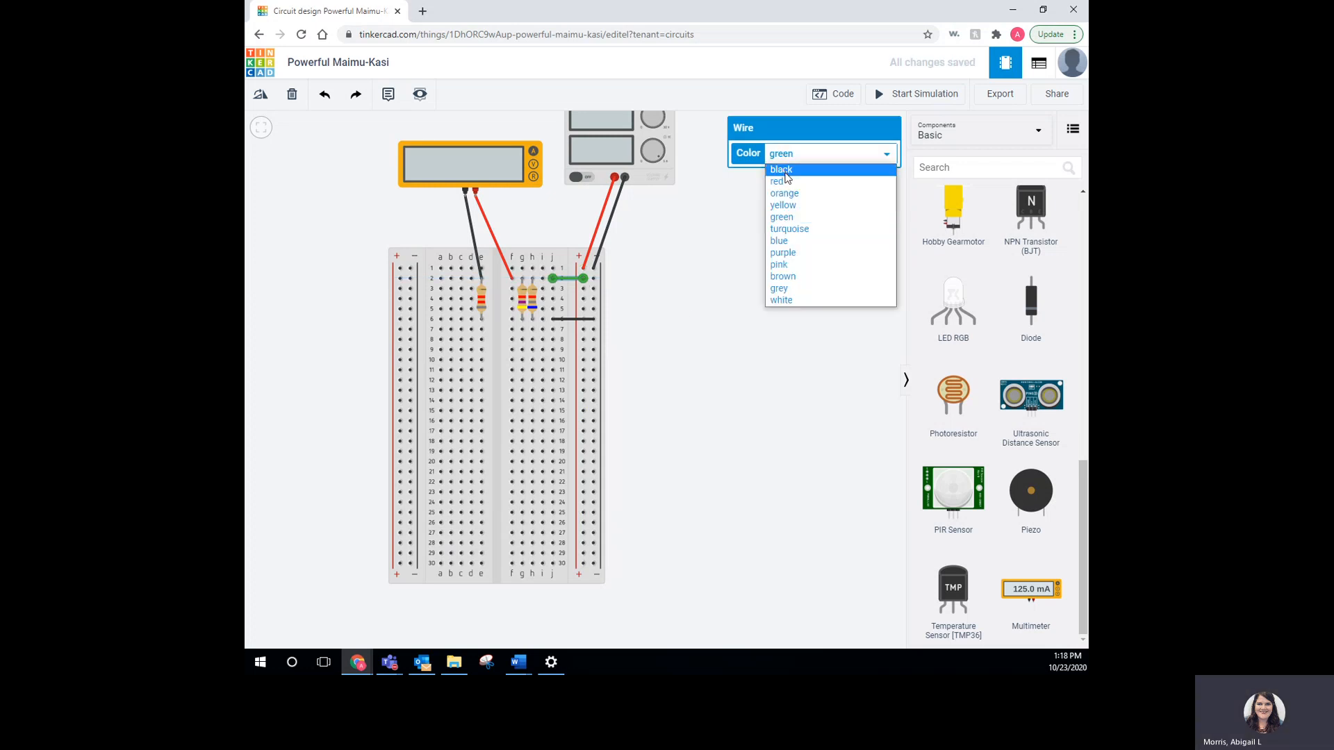
pyautogui.click(778, 181)
pyautogui.click(753, 263)
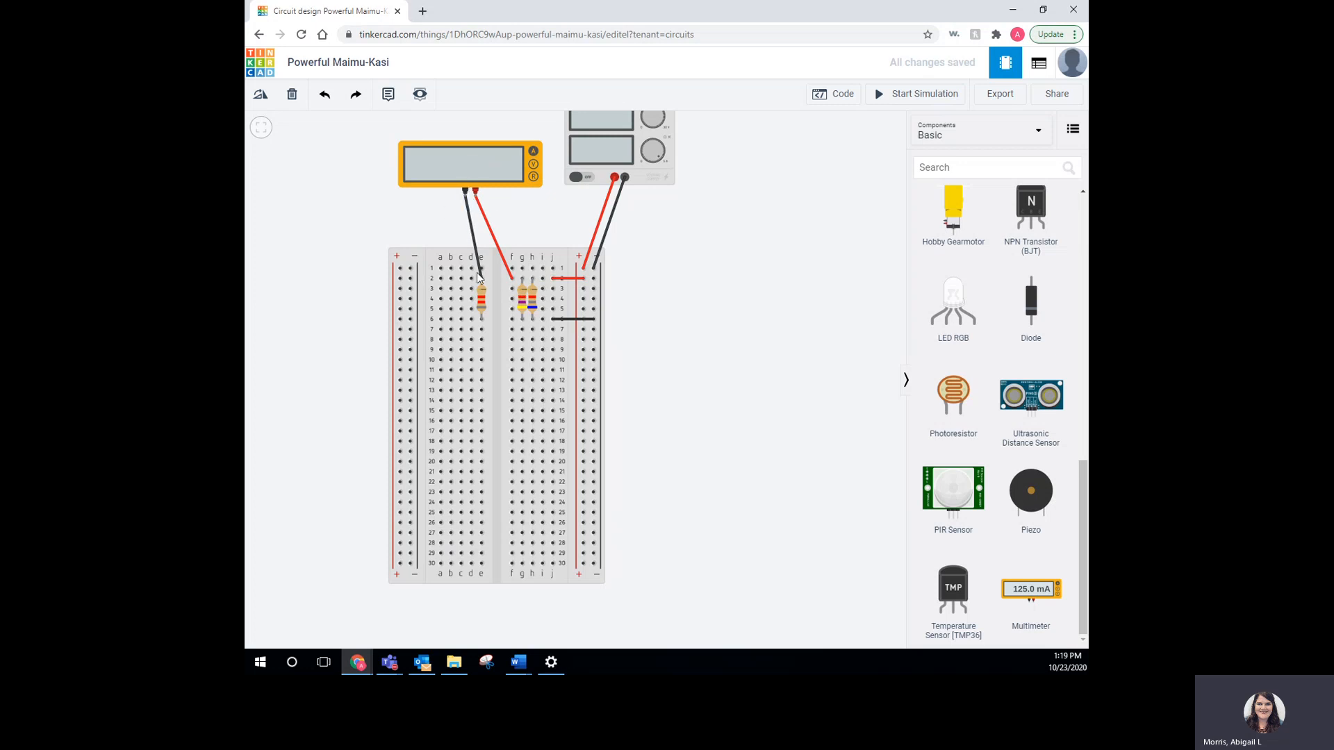
# Wire breadboard hole e6 to f6 across the centre gap and colour the wire black.
pyautogui.click(481, 321)
pyautogui.click(512, 320)
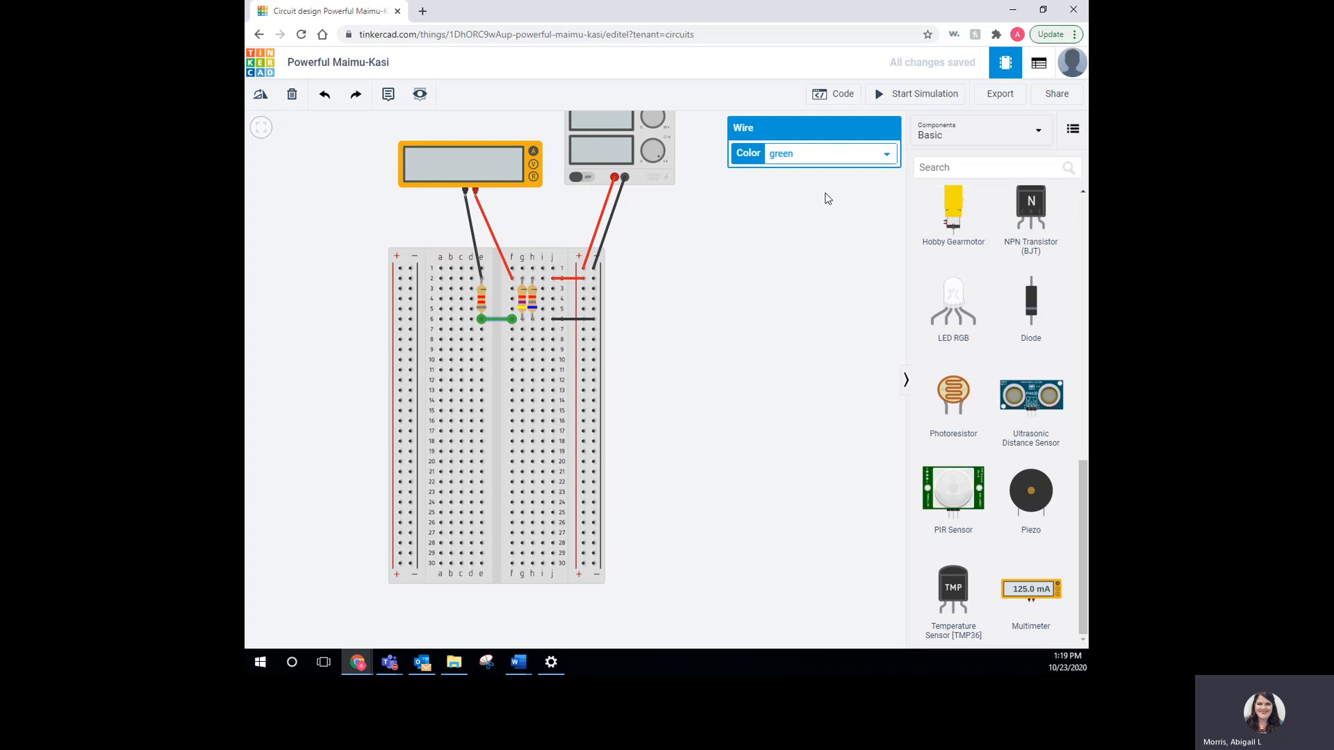
pyautogui.click(837, 153)
pyautogui.click(753, 273)
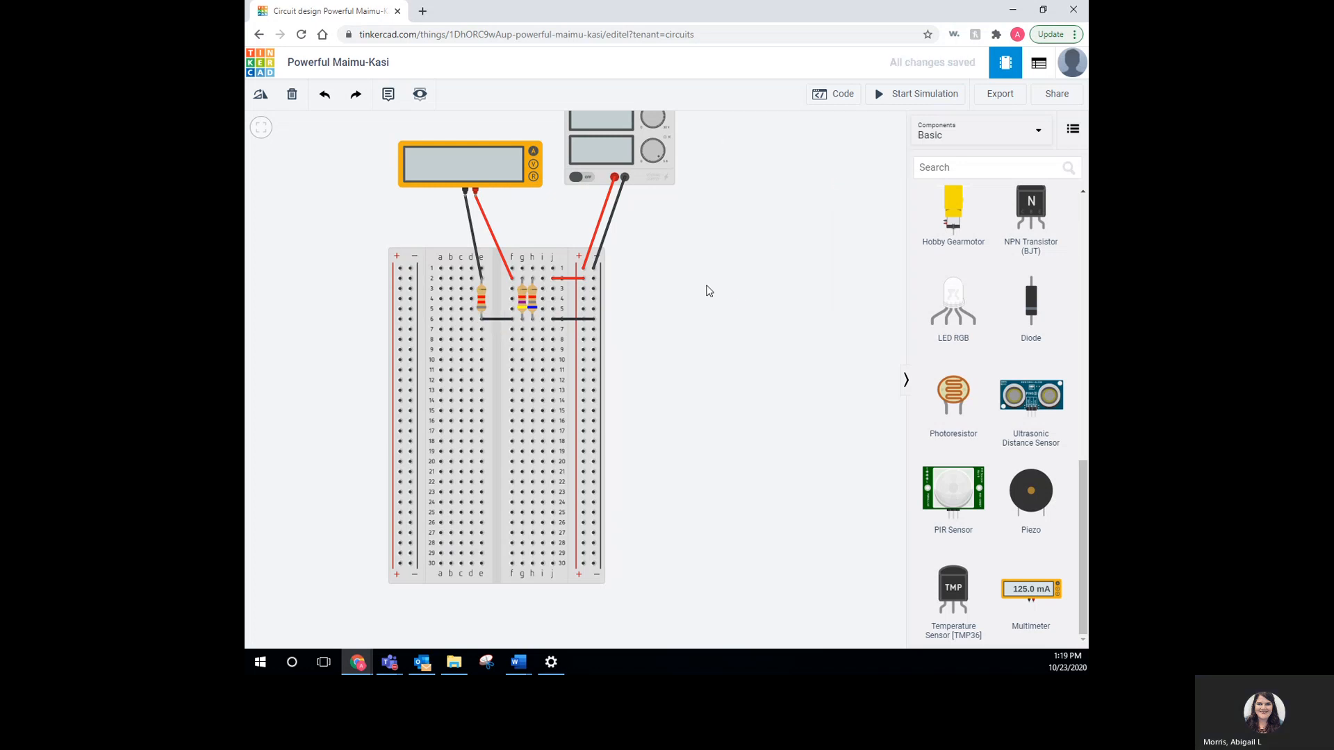
# Run the simulation to measure the current through the 8.2 kΩ resistor, and stop it after the reading.
pyautogui.scroll(-2, 690, 274)
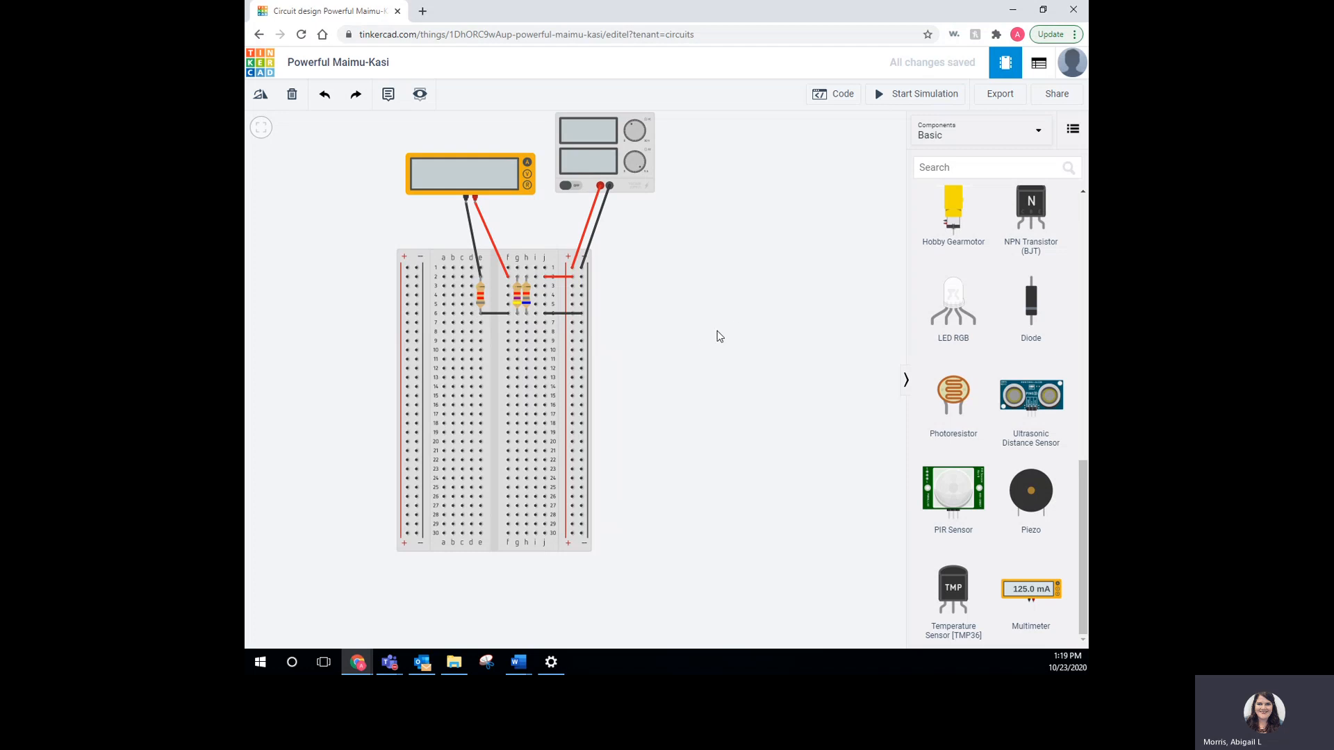
pyautogui.click(517, 160)
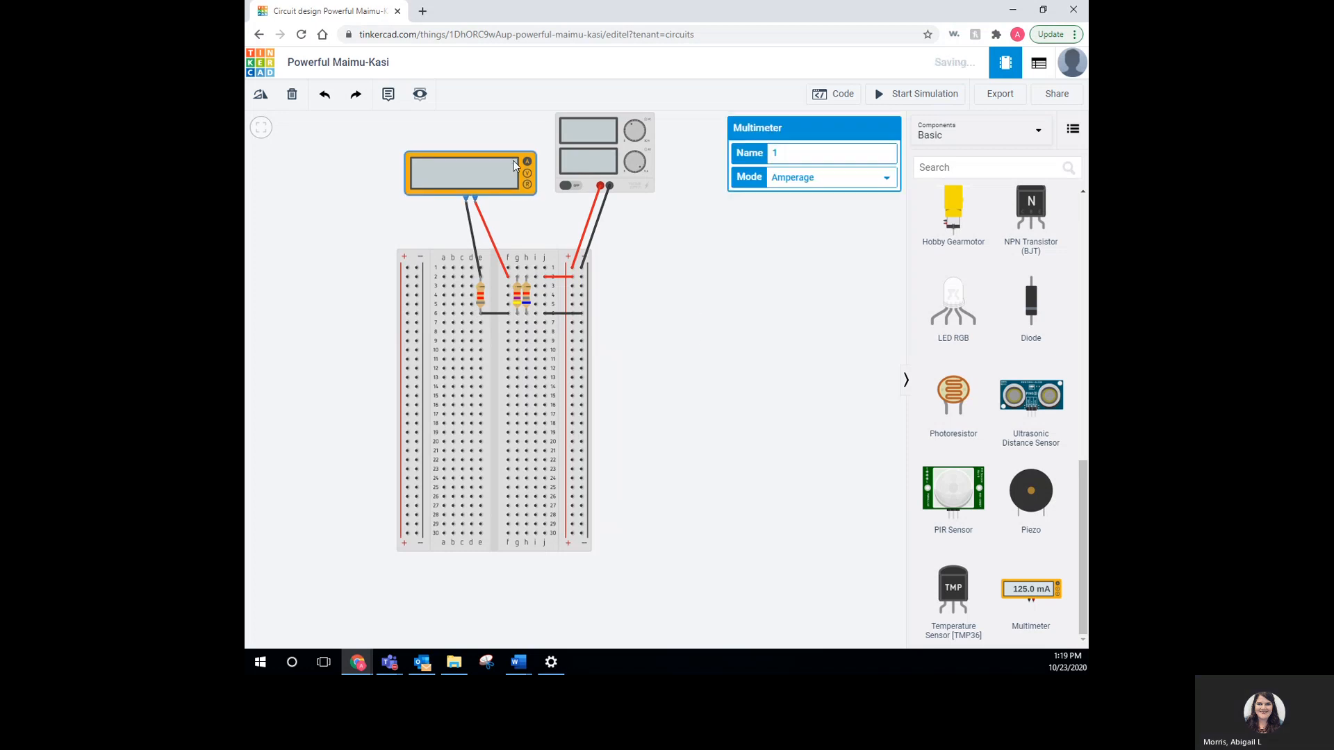
pyautogui.click(919, 94)
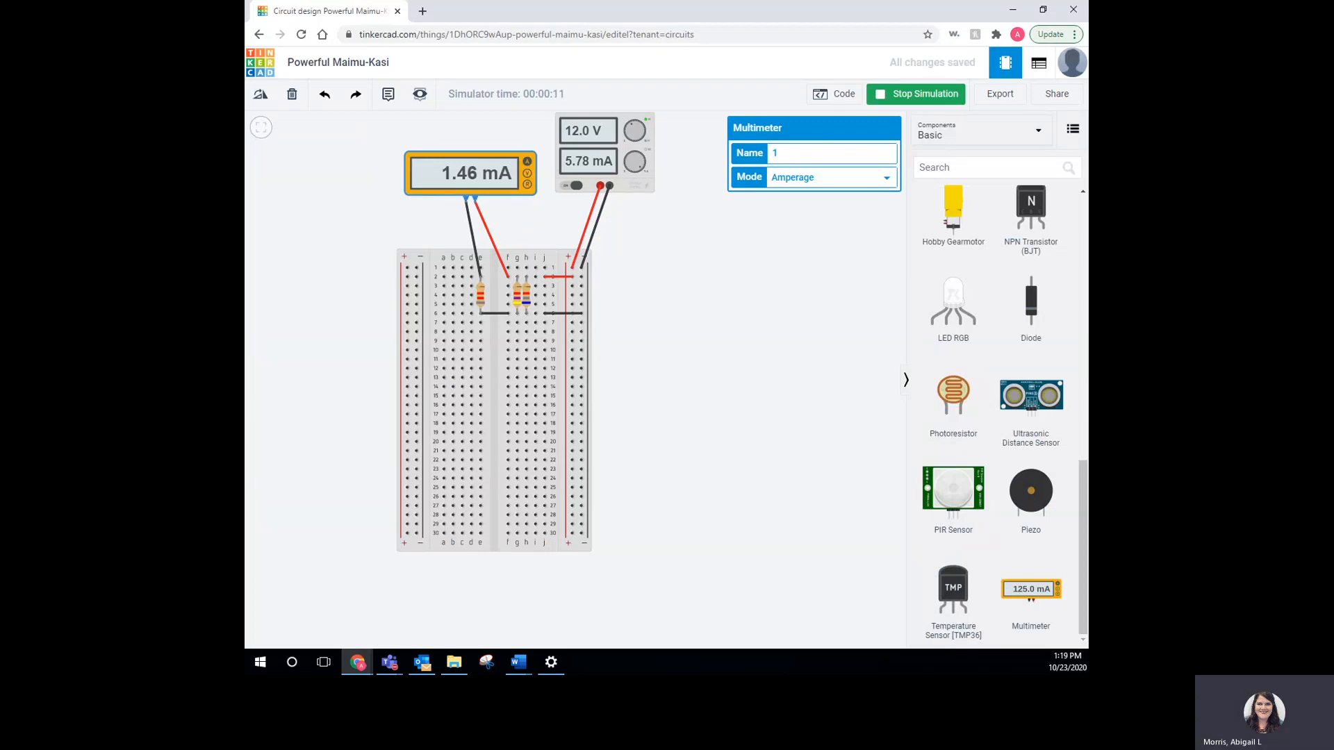
pyautogui.hotkey('alt', 'Tab')
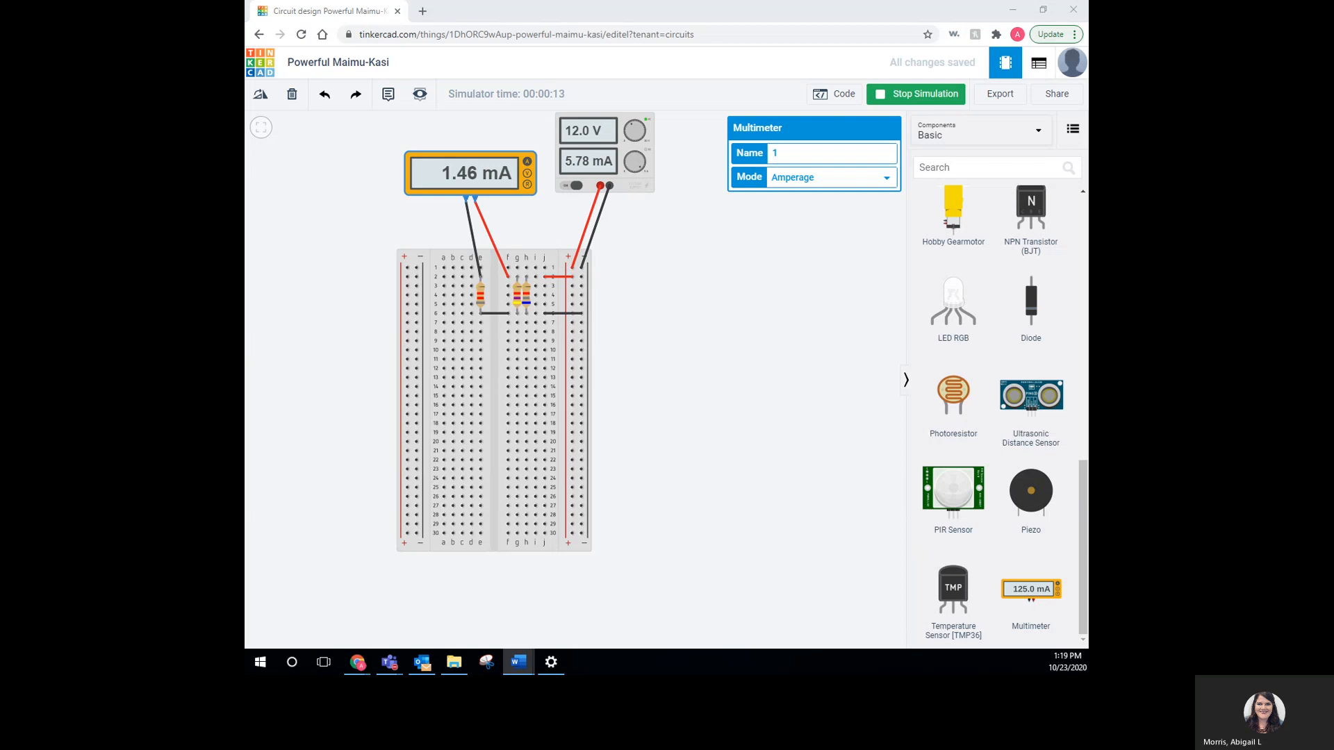
pyautogui.click(814, 285)
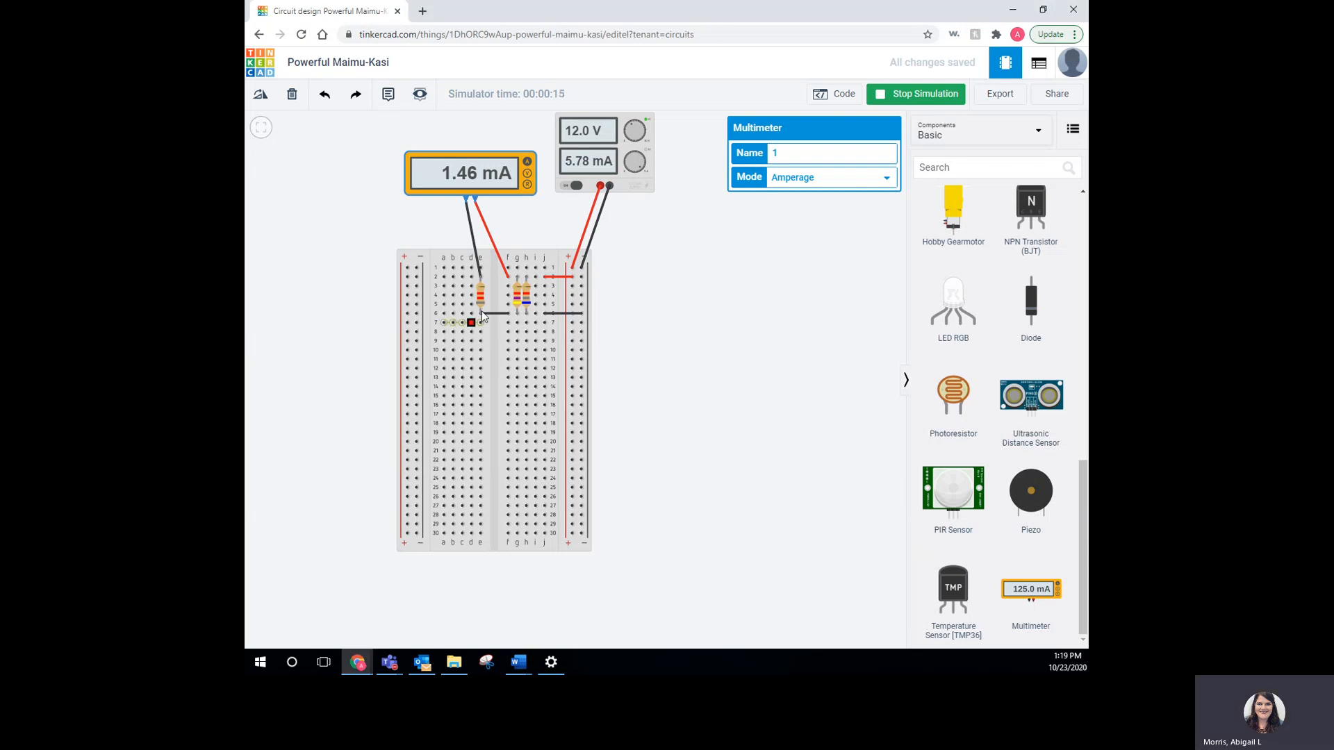
pyautogui.click(903, 93)
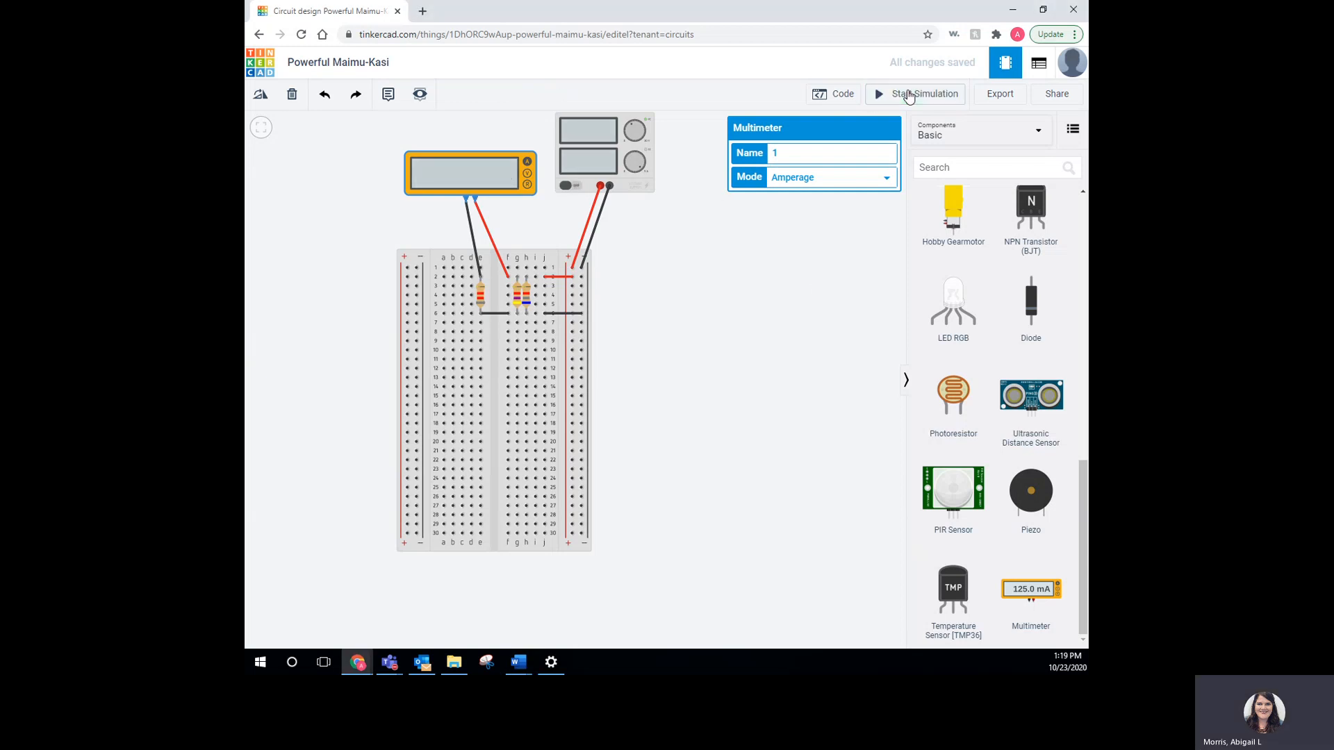
# Return the 8.2 kΩ resistor to column i, and put the 6.8 kΩ resistor and the multimeter's black wire in column d from row 2.
pyautogui.click(480, 295)
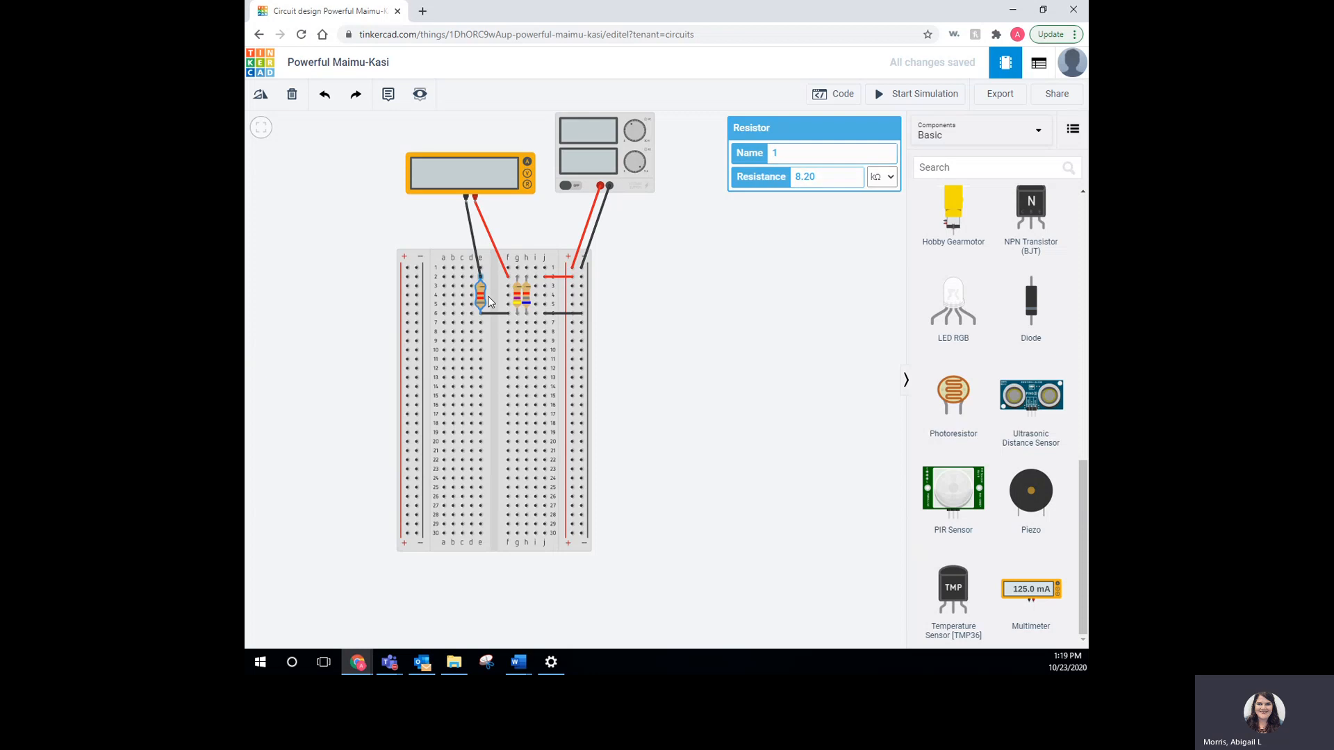
pyautogui.moveTo(483, 296)
pyautogui.mouseDown()
pyautogui.moveTo(540, 298)
pyautogui.moveTo(527, 277)
pyautogui.moveTo(472, 286)
pyautogui.mouseUp()
pyautogui.click(532, 272)
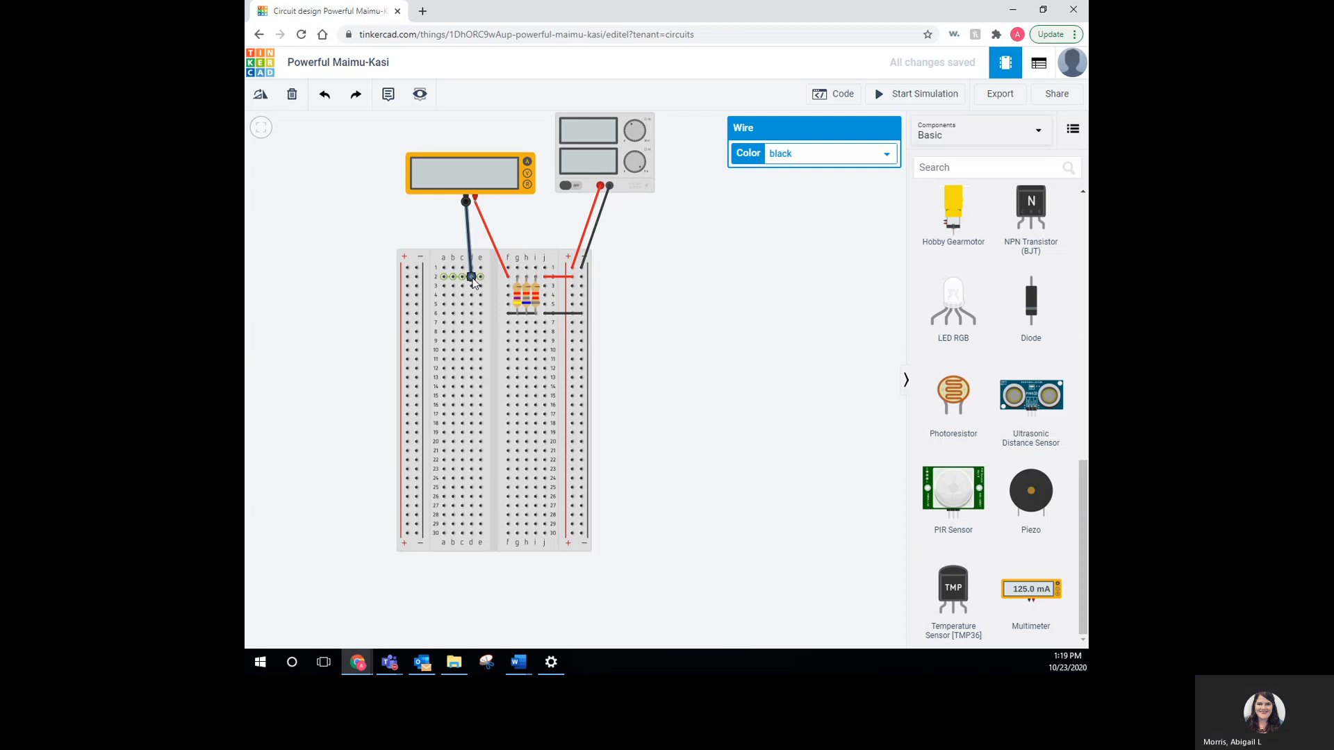
pyautogui.click(527, 297)
pyautogui.moveTo(527, 294); pyautogui.dragTo(514, 294)
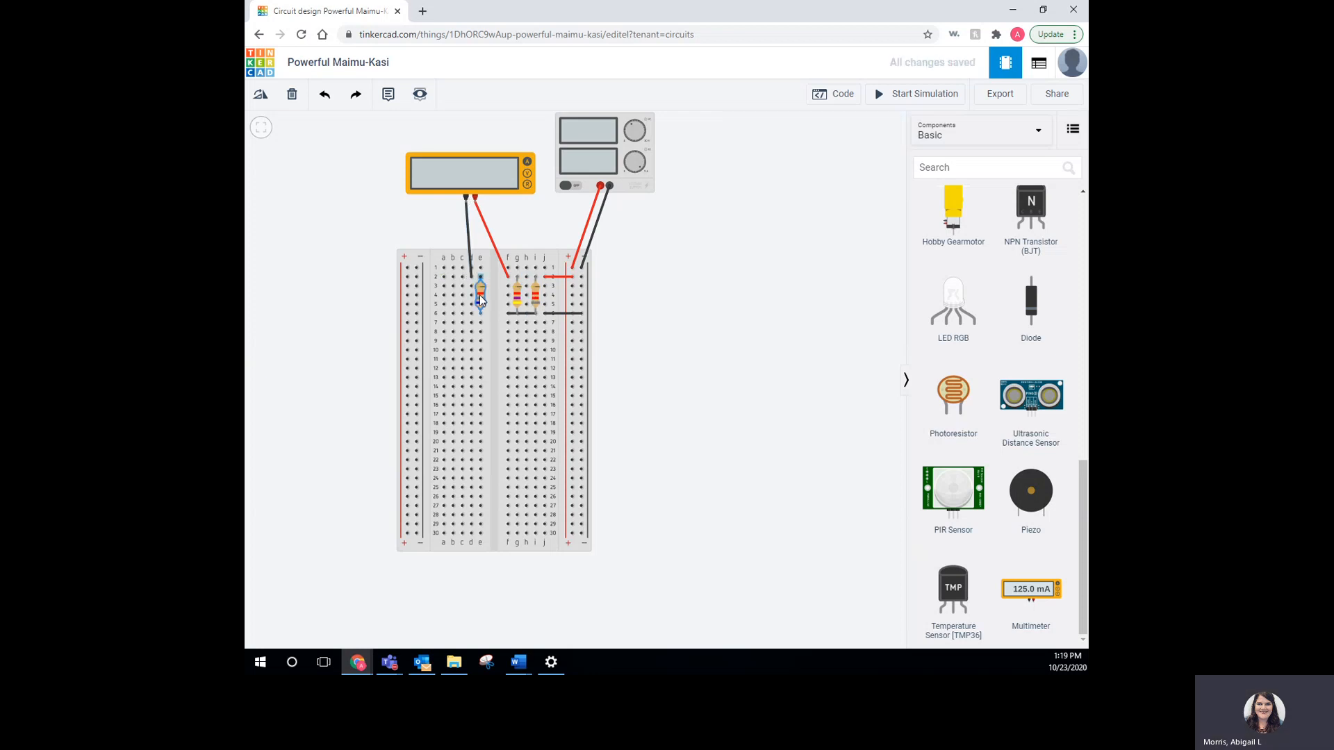
pyautogui.click(657, 323)
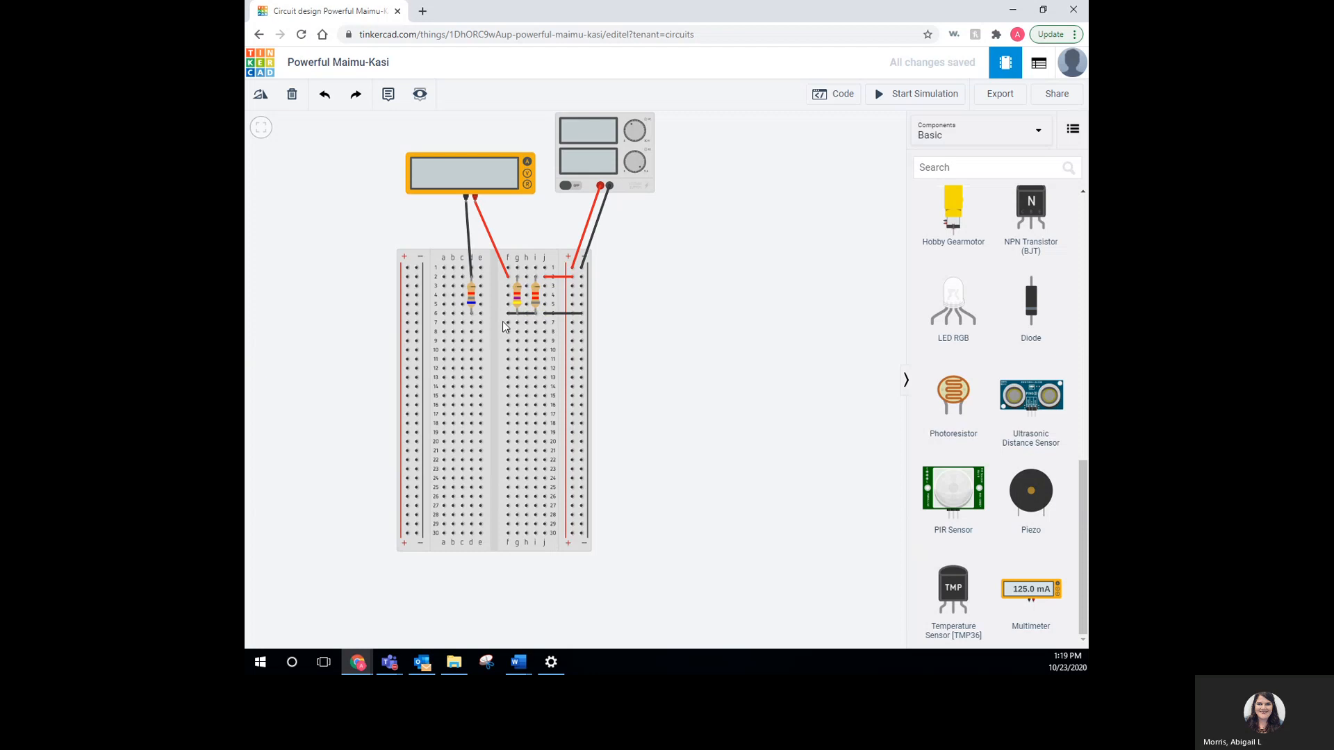
# Reconnect the black jumper from f6 to e6 and run the simulation to measure the 6.8 kΩ resistor's current, stopping it after the reading.
pyautogui.click(535, 313)
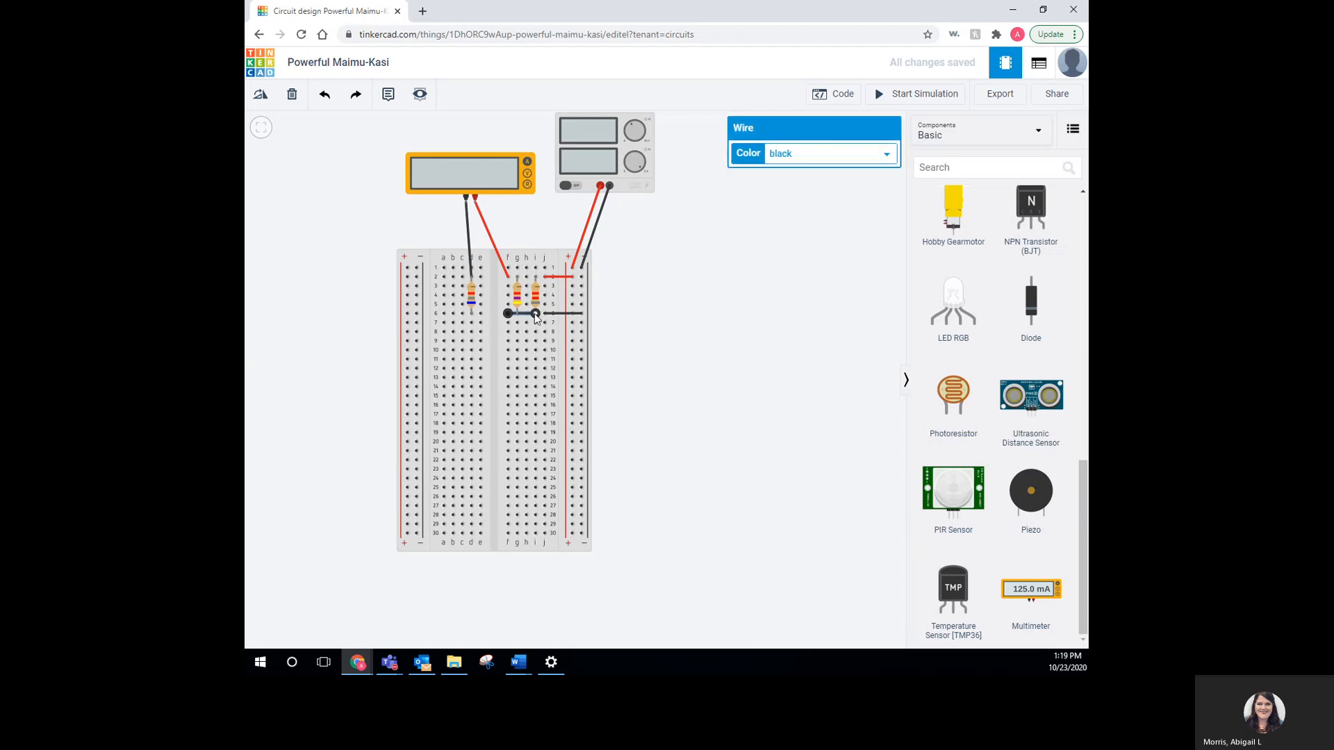
pyautogui.moveTo(535, 314); pyautogui.dragTo(481, 314)
pyautogui.click(685, 335)
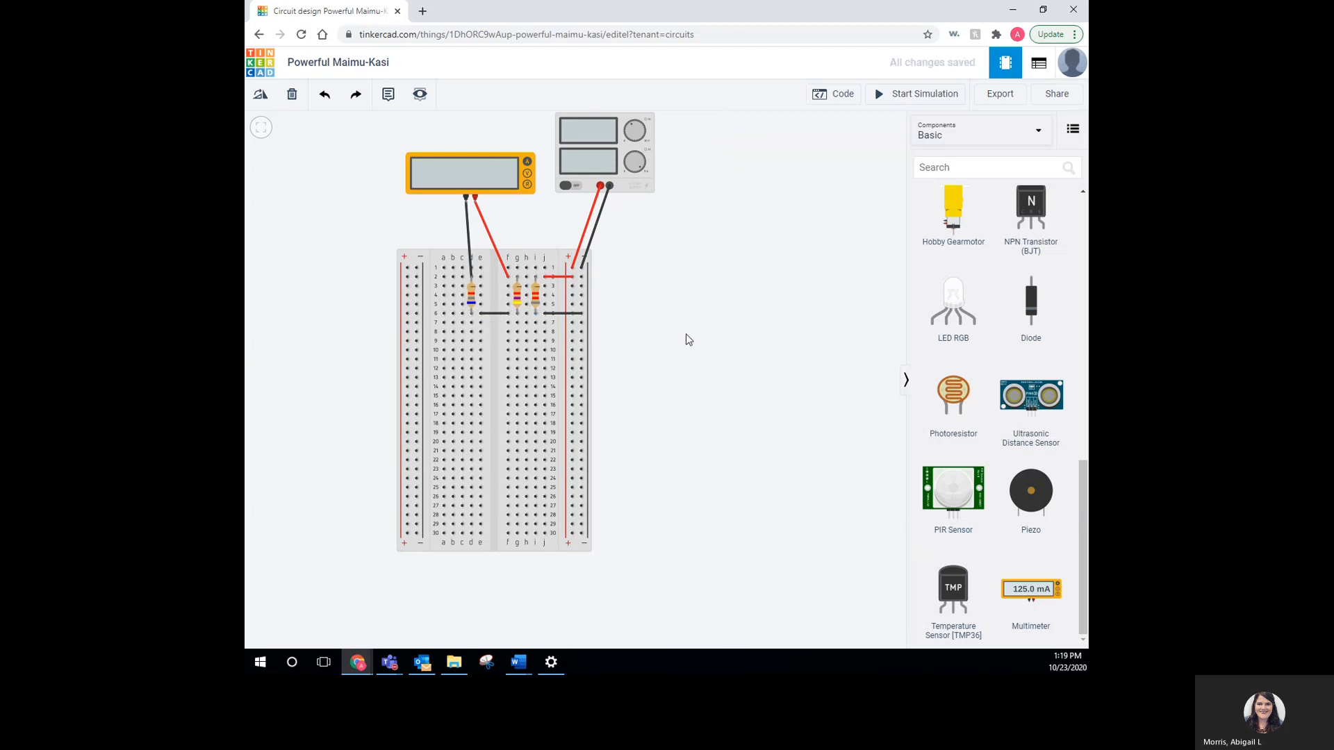
pyautogui.click(943, 95)
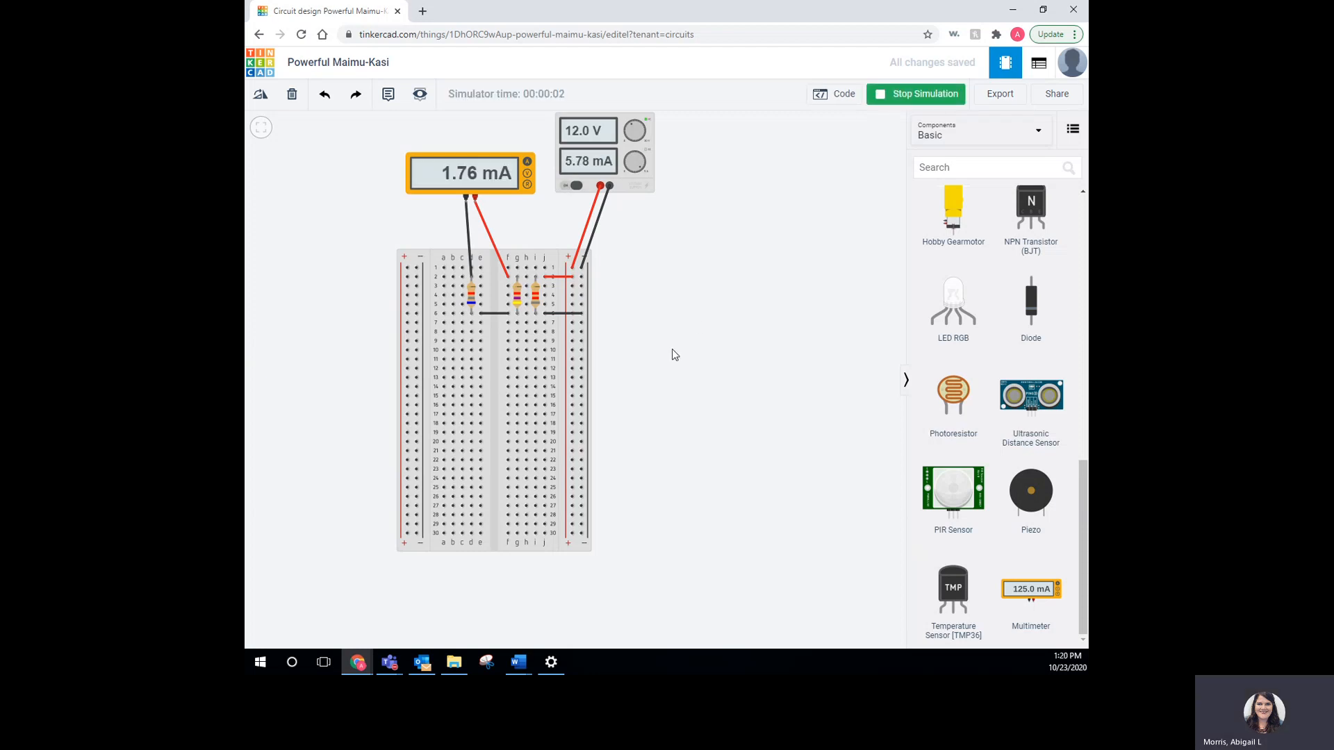
pyautogui.click(897, 97)
# Put the 6.8 kΩ resistor back in column h and the 4.7 kΩ resistor in column d, and run the simulation to measure its current.
pyautogui.click(471, 299)
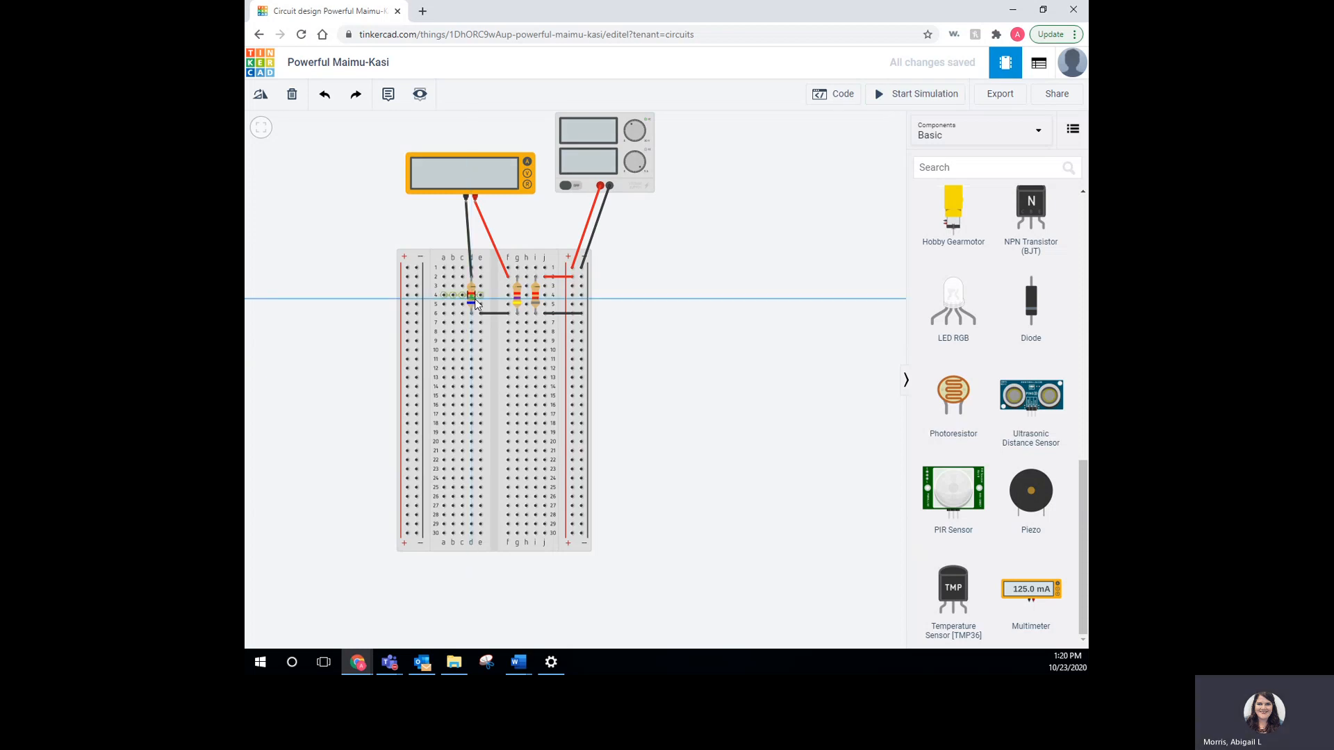
pyautogui.click(294, 98)
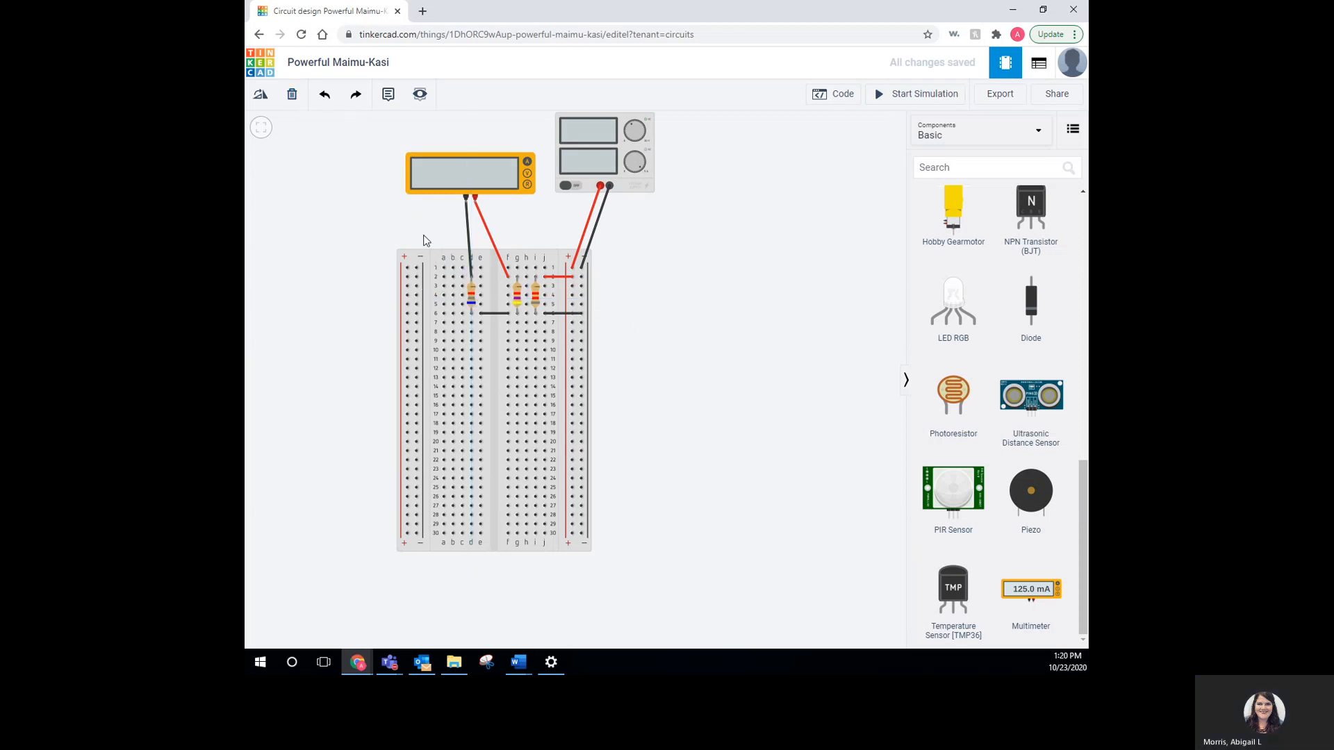
pyautogui.moveTo(470, 295)
pyautogui.mouseDown()
pyautogui.moveTo(512, 307)
pyautogui.moveTo(469, 300)
pyautogui.mouseUp()
pyautogui.click(521, 296)
pyautogui.click(666, 303)
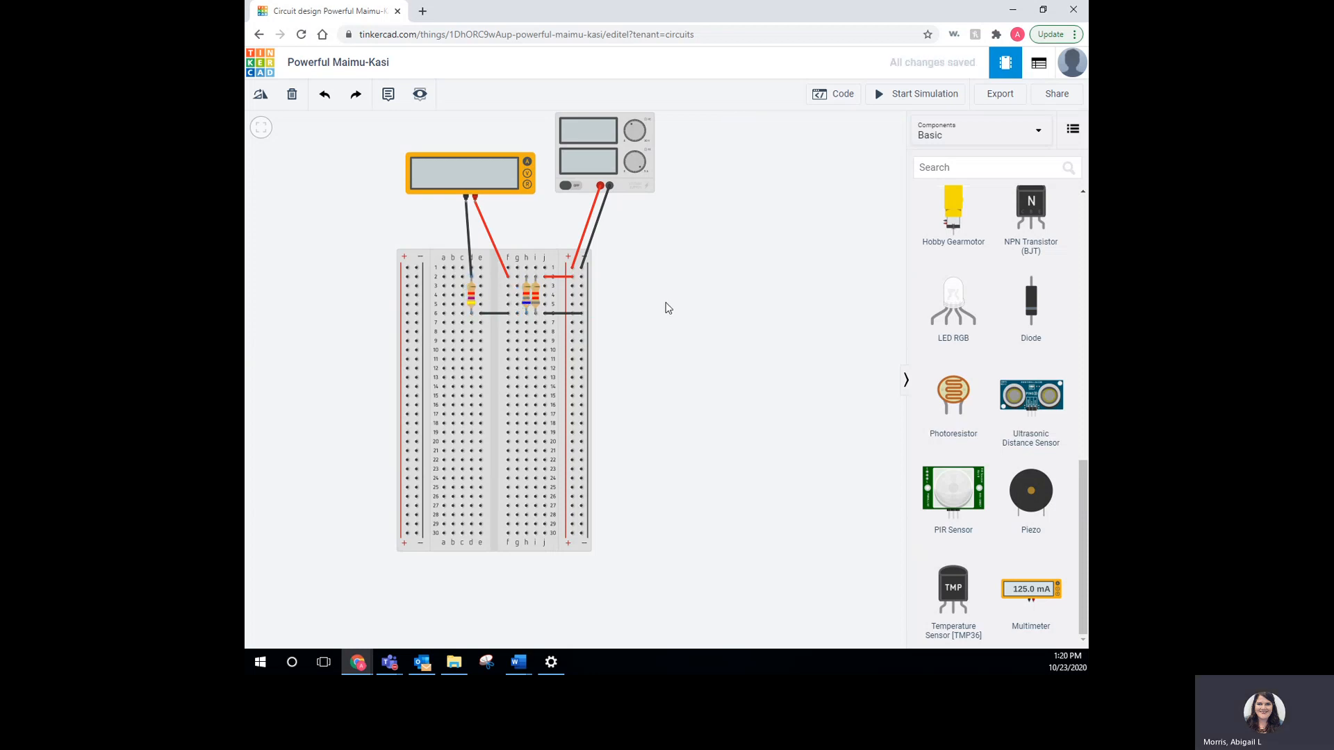
pyautogui.click(910, 94)
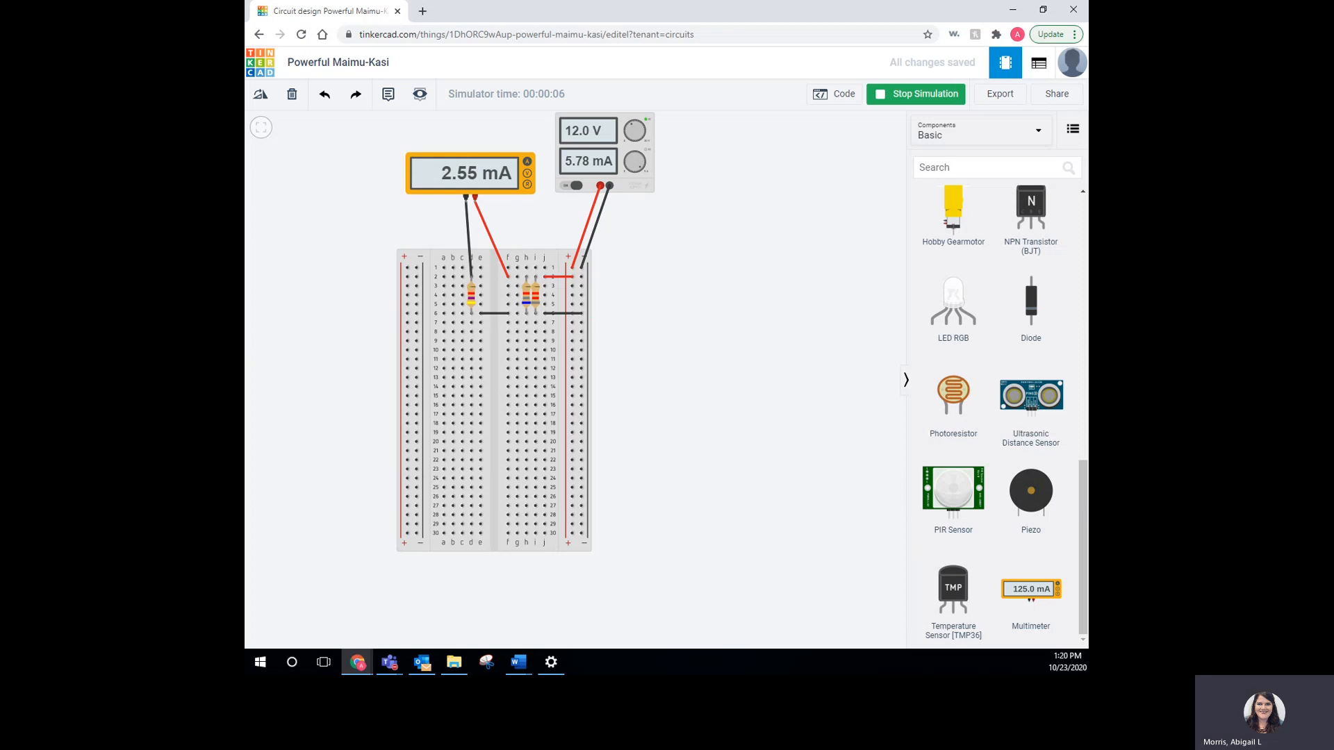
pyautogui.hotkey('alt', 'Tab')
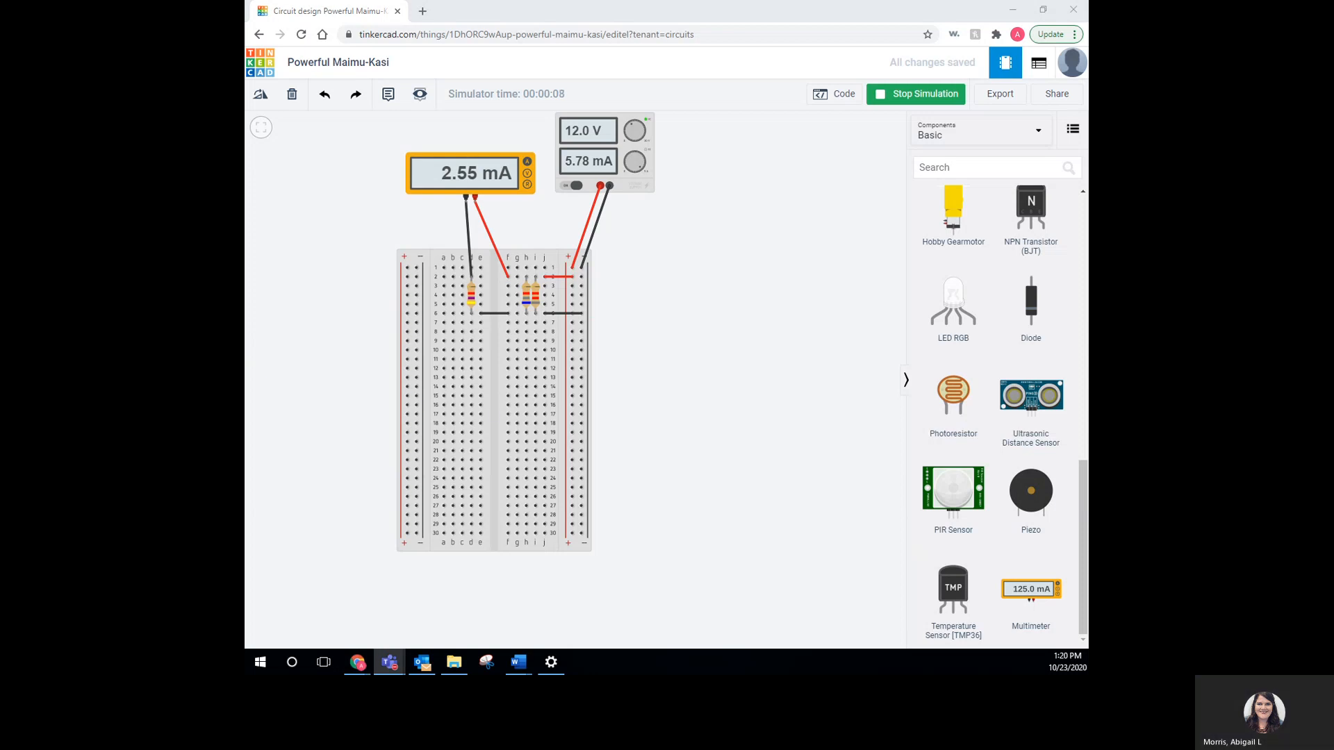